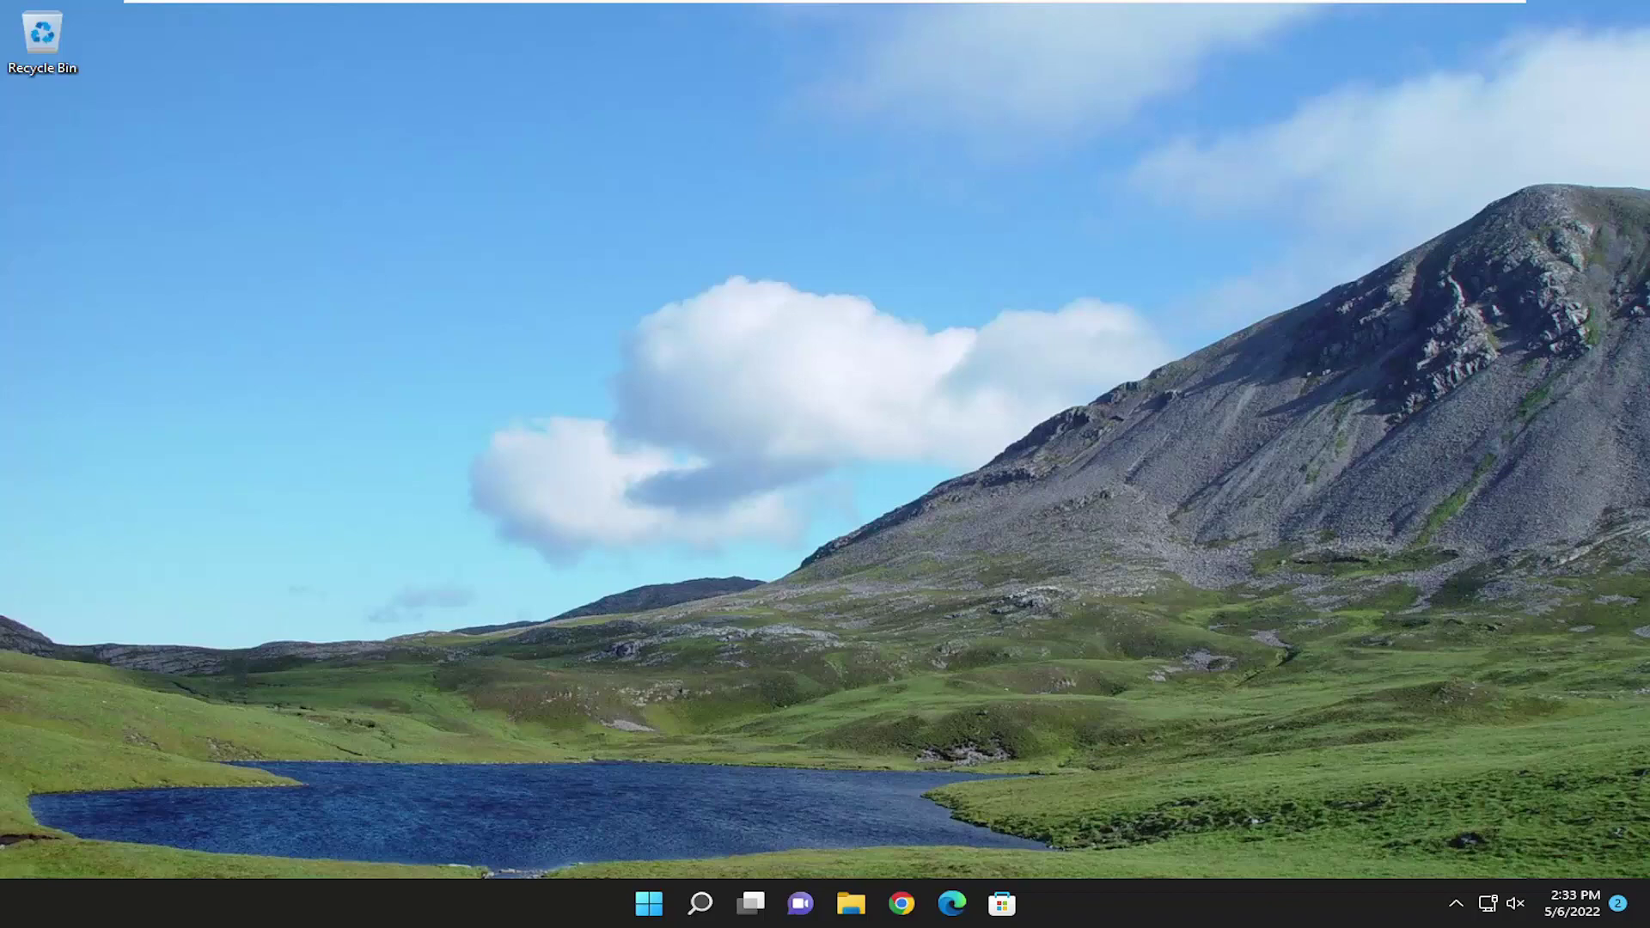
Search for 'apps and features' and open the Apps & features settings page
{"action": "left_click", "coordinate": [703, 905]}
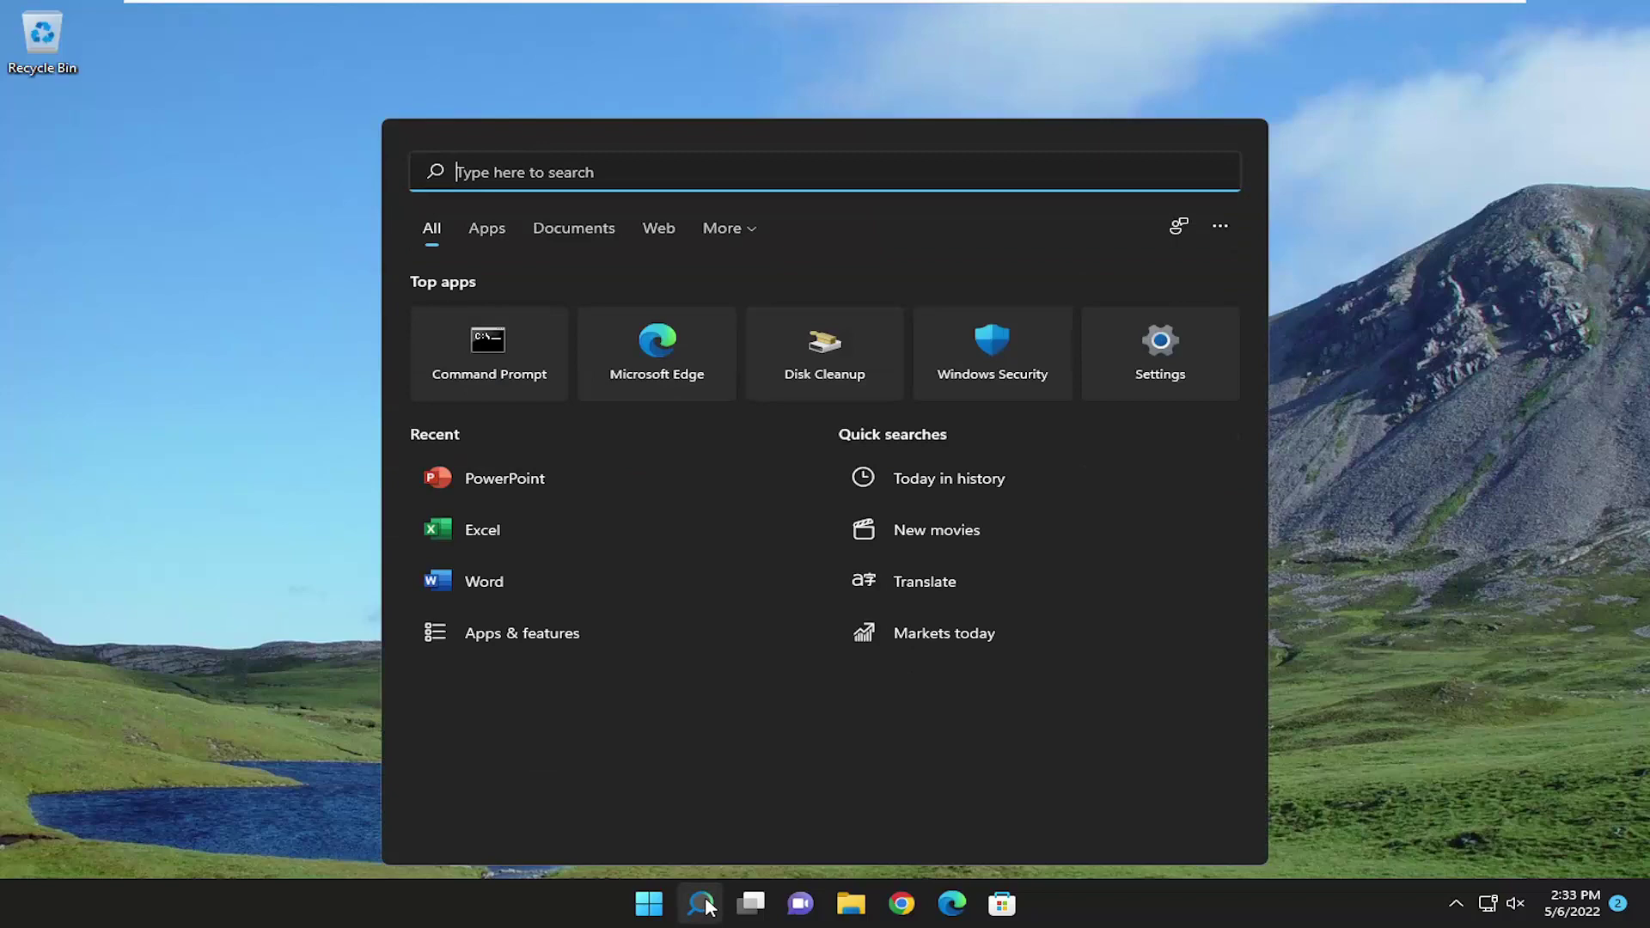
{"action": "type", "text": "apps and fe"}
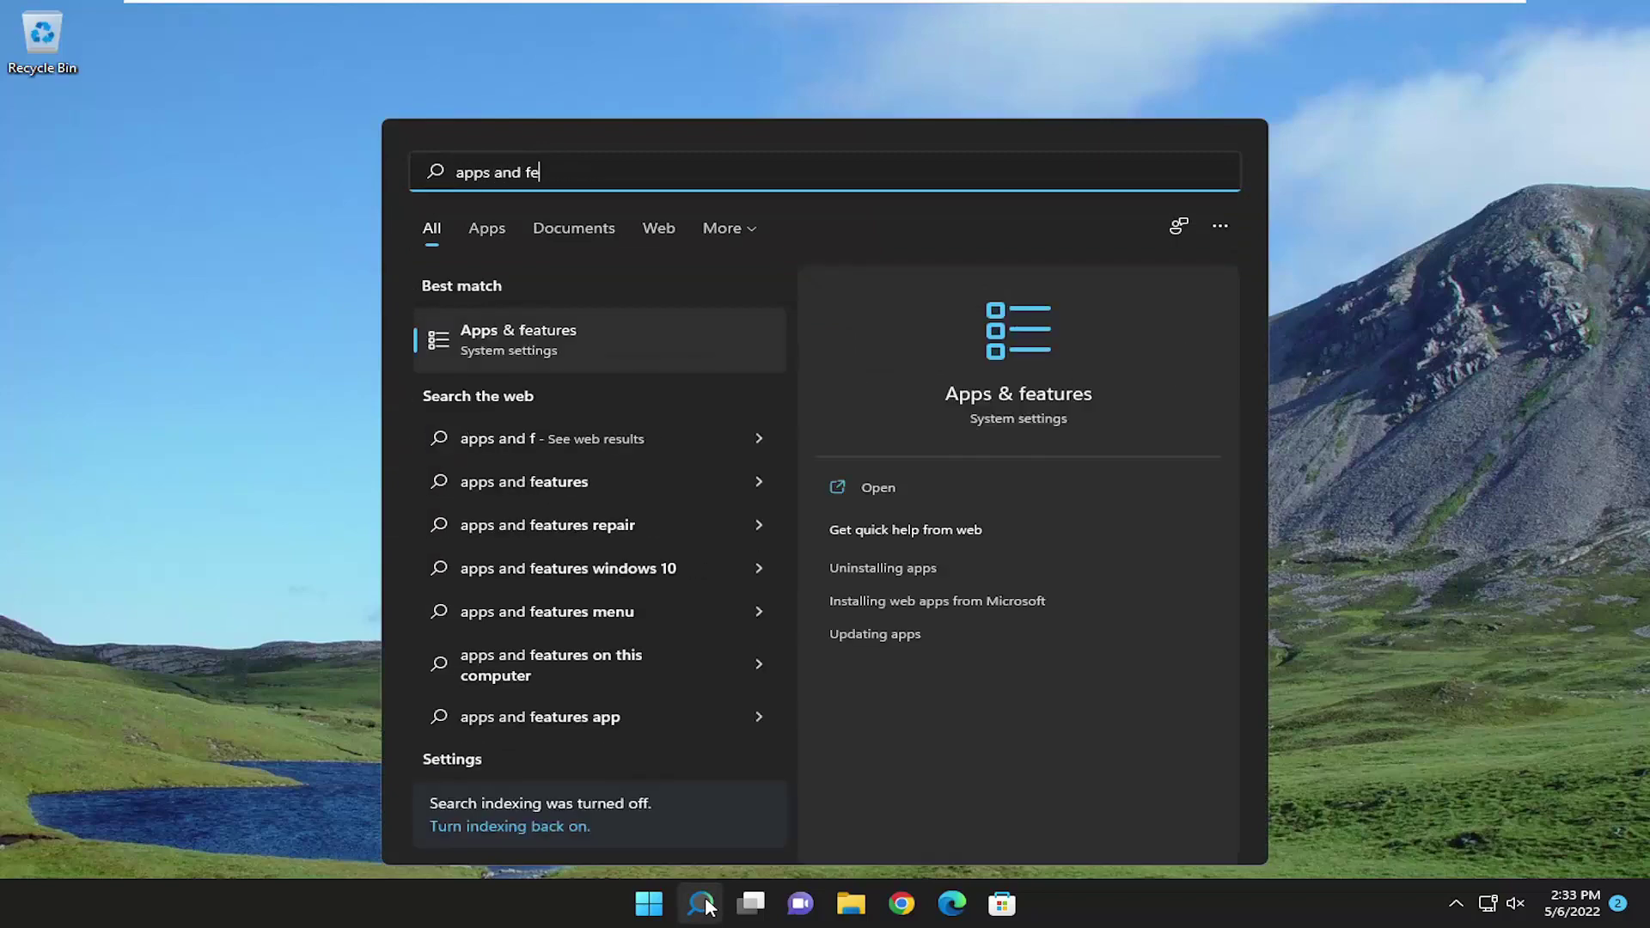
{"action": "type", "text": "atur"}
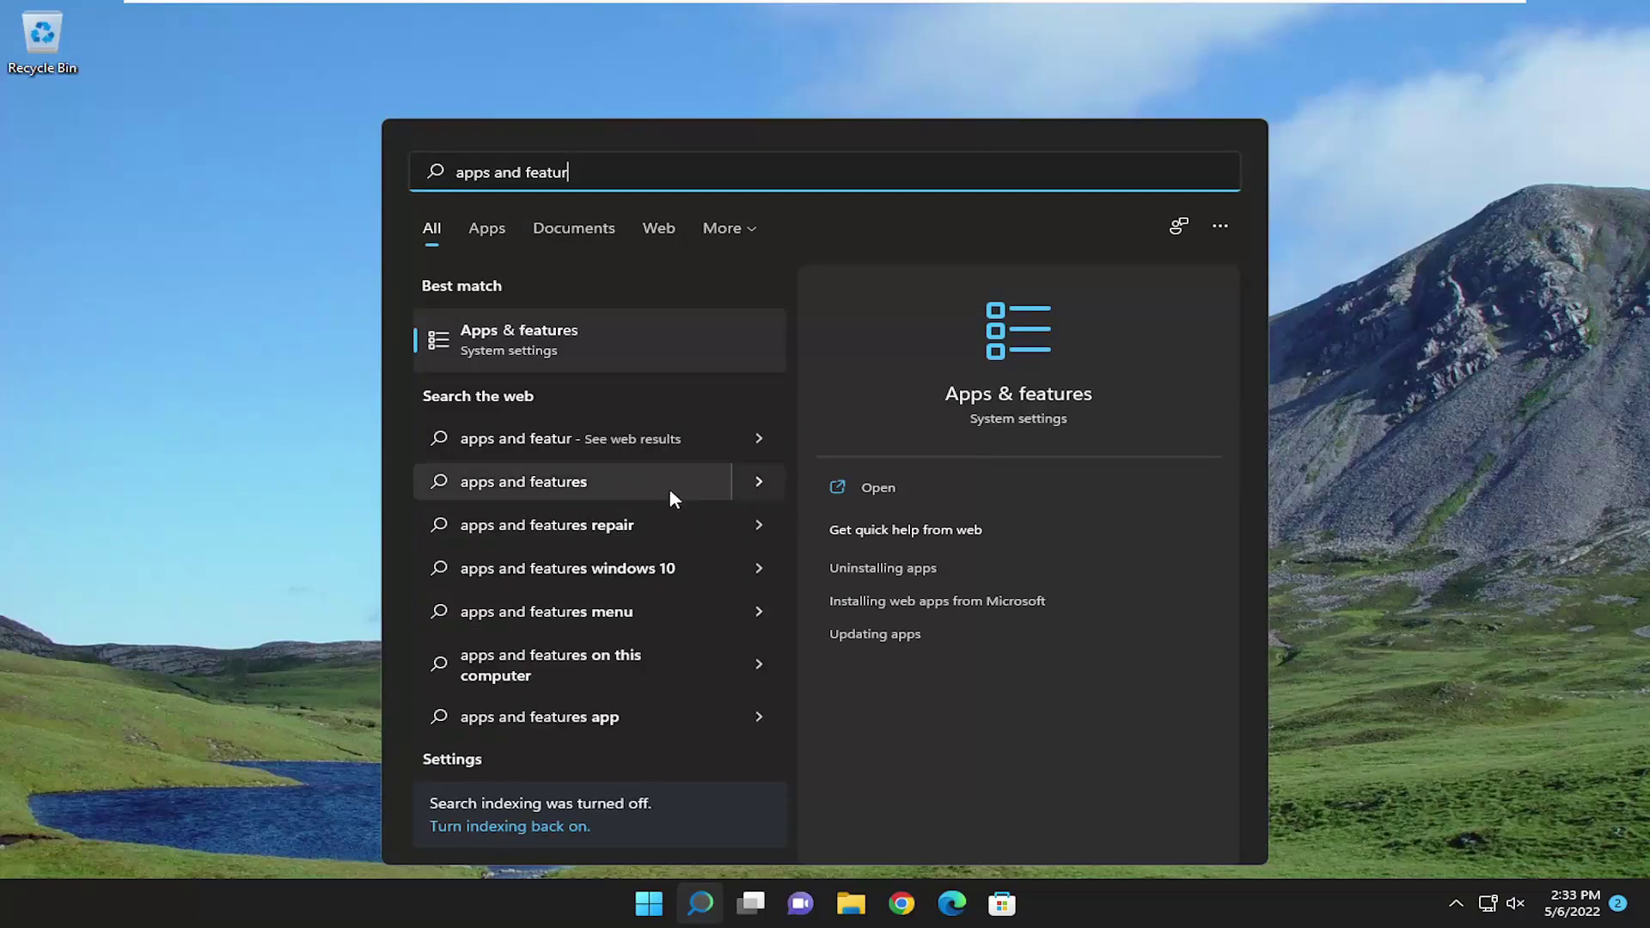
{"action": "left_click", "coordinate": [569, 338]}
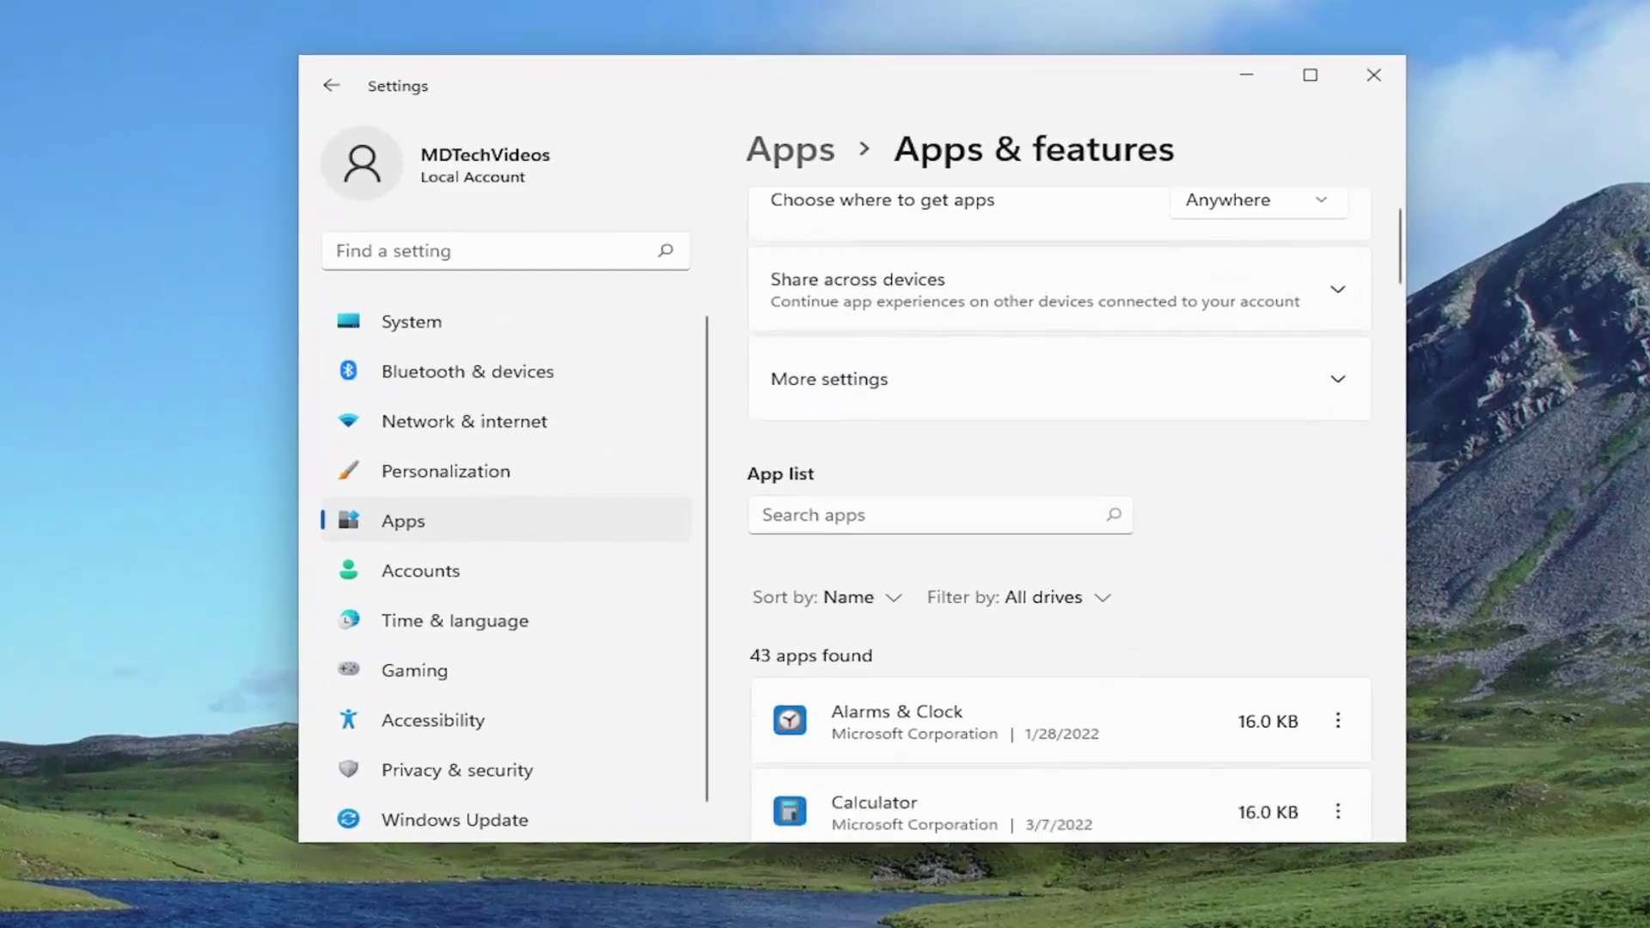
{"action": "scroll", "coordinate": [775, 441], "scroll_direction": "down", "scroll_amount": 1}
Filter installed apps by 'office' and open options for Microsoft Office Professional 2021
{"action": "left_click", "coordinate": [778, 447]}
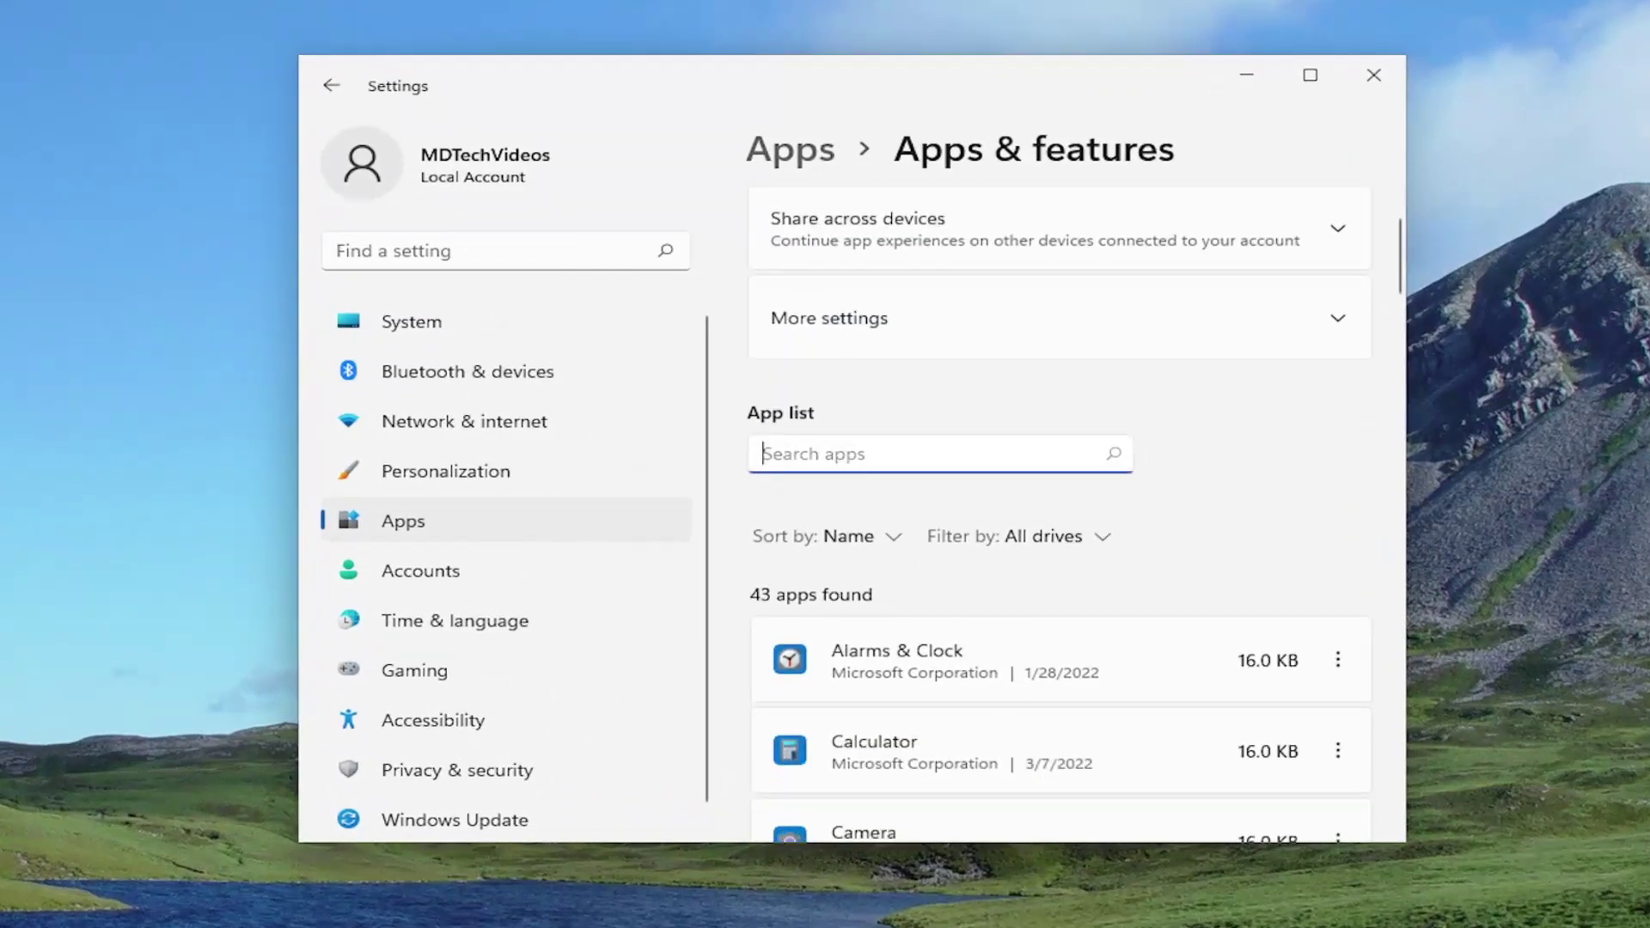
{"action": "type", "text": "office"}
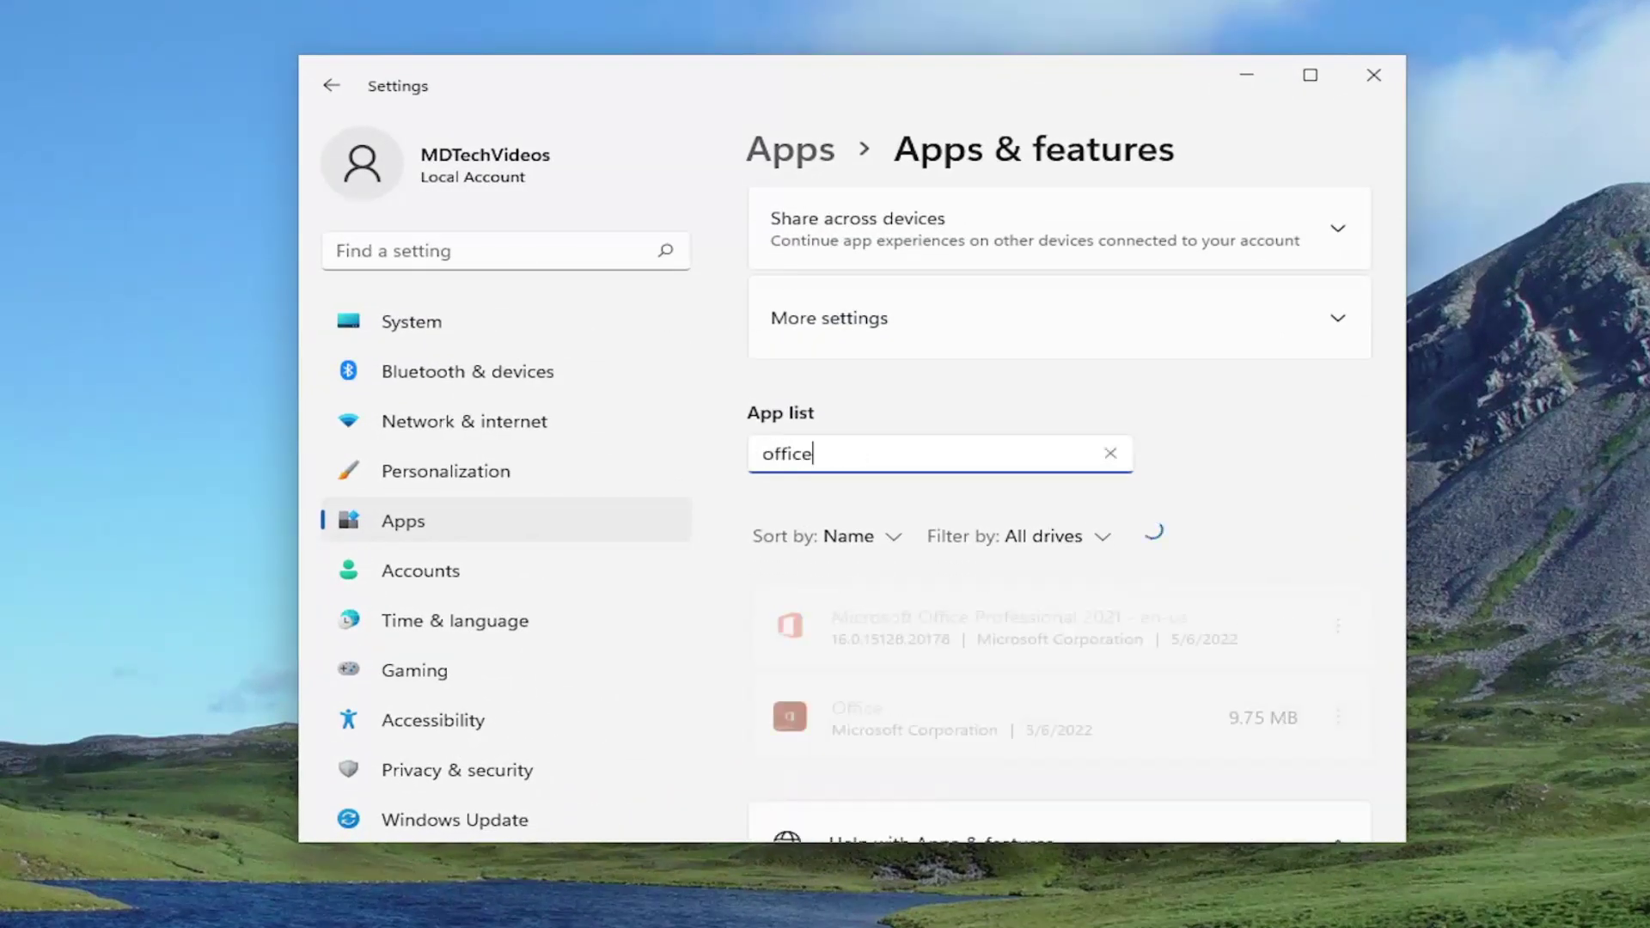
{"action": "scroll", "coordinate": [861, 484], "scroll_direction": "down", "scroll_amount": 1}
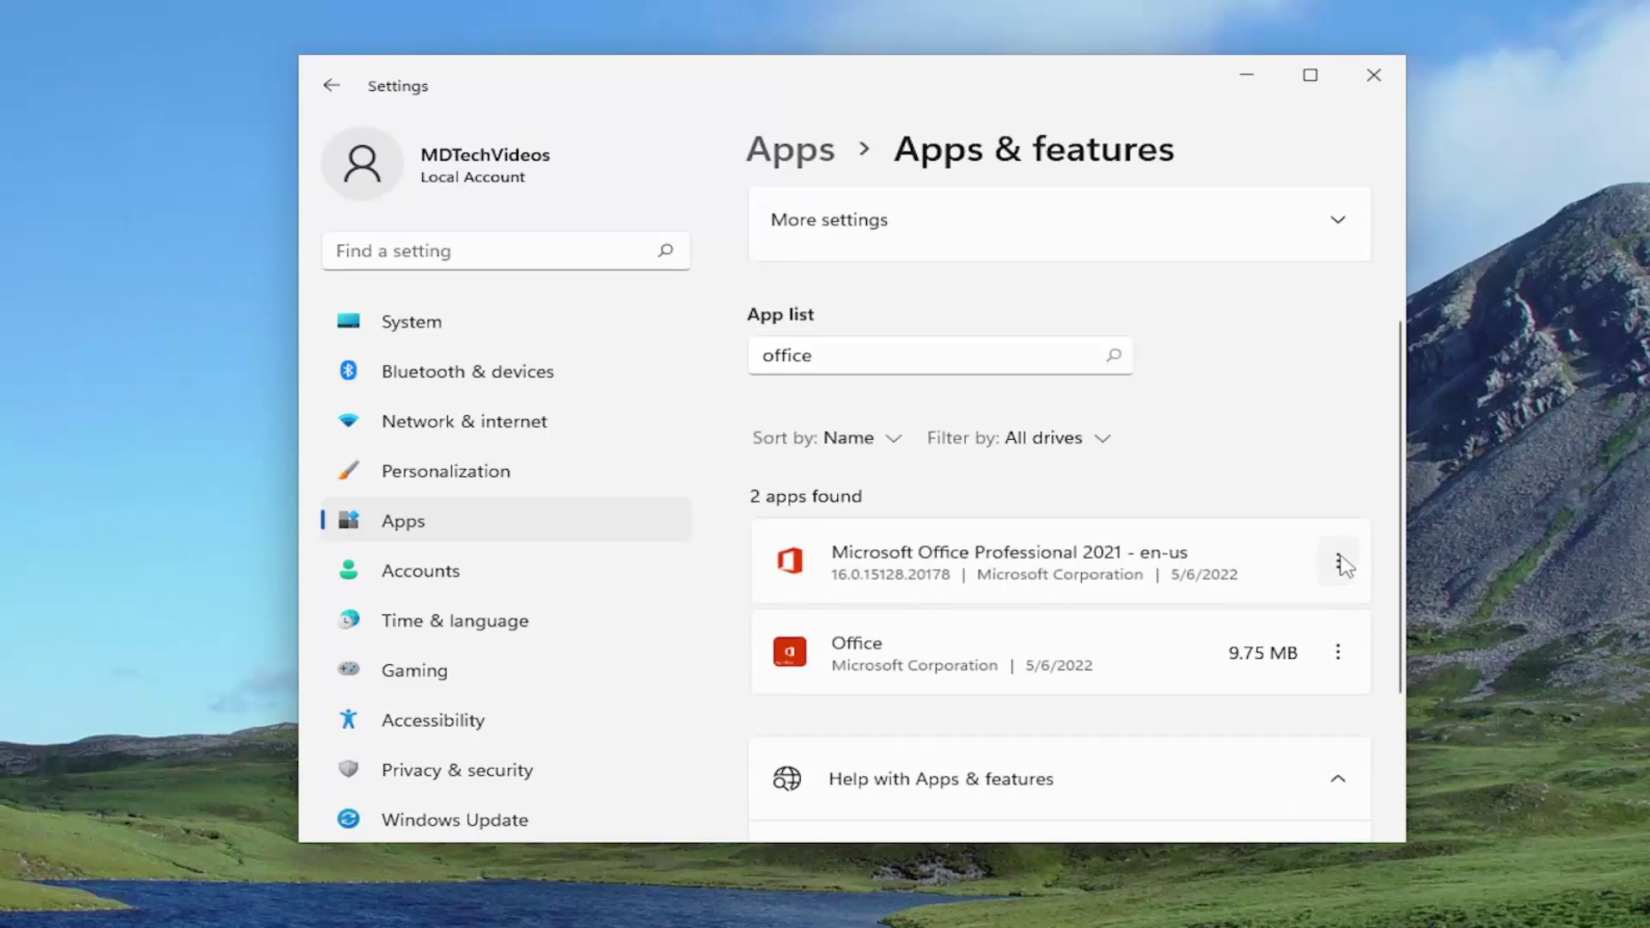
{"action": "left_click", "coordinate": [1341, 563]}
Choose Modify for Office and approve the User Account Control prompt
{"action": "left_click", "coordinate": [1053, 624]}
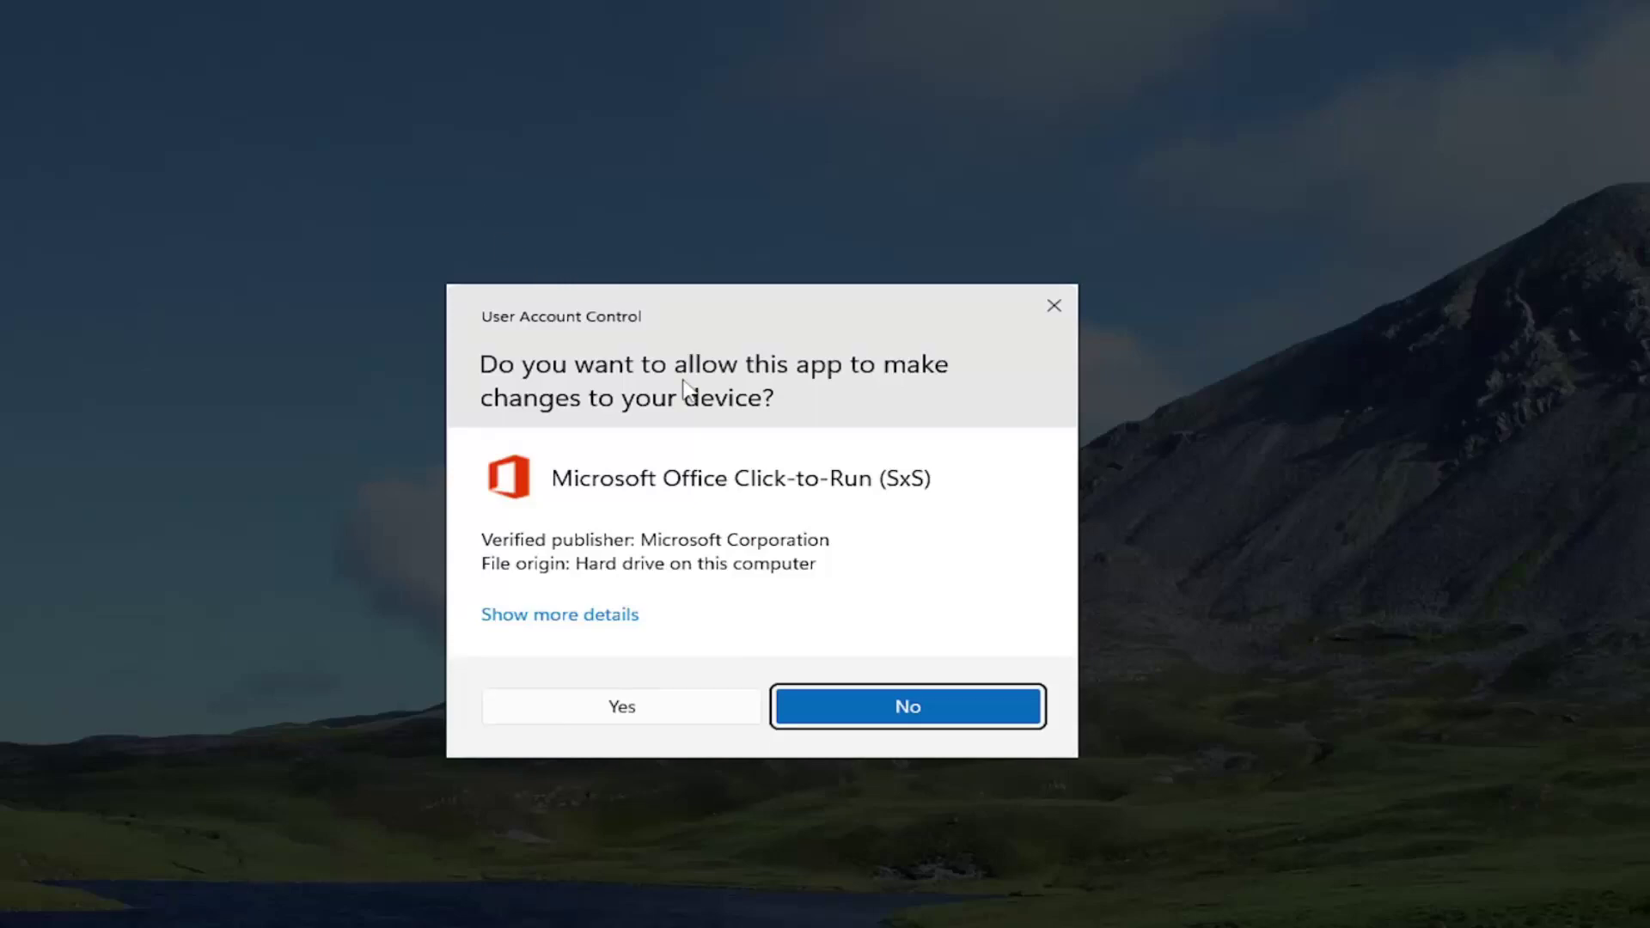
{"action": "left_click", "coordinate": [624, 707]}
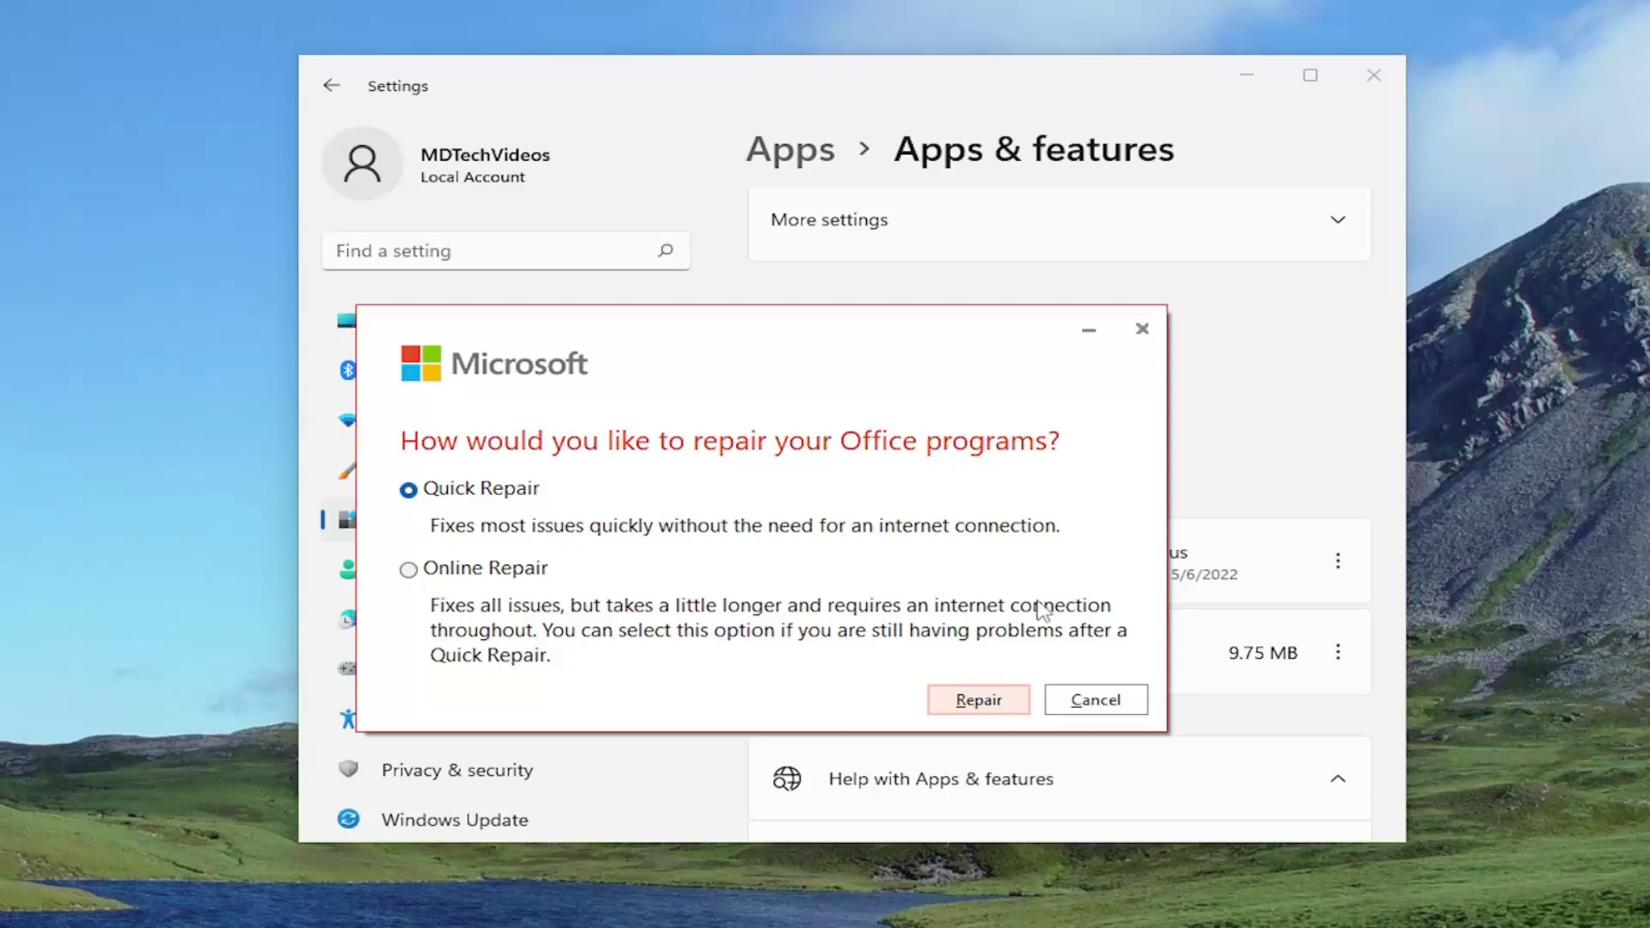
Confirm and start the Quick Repair of the Office programs
{"action": "left_click", "coordinate": [980, 703]}
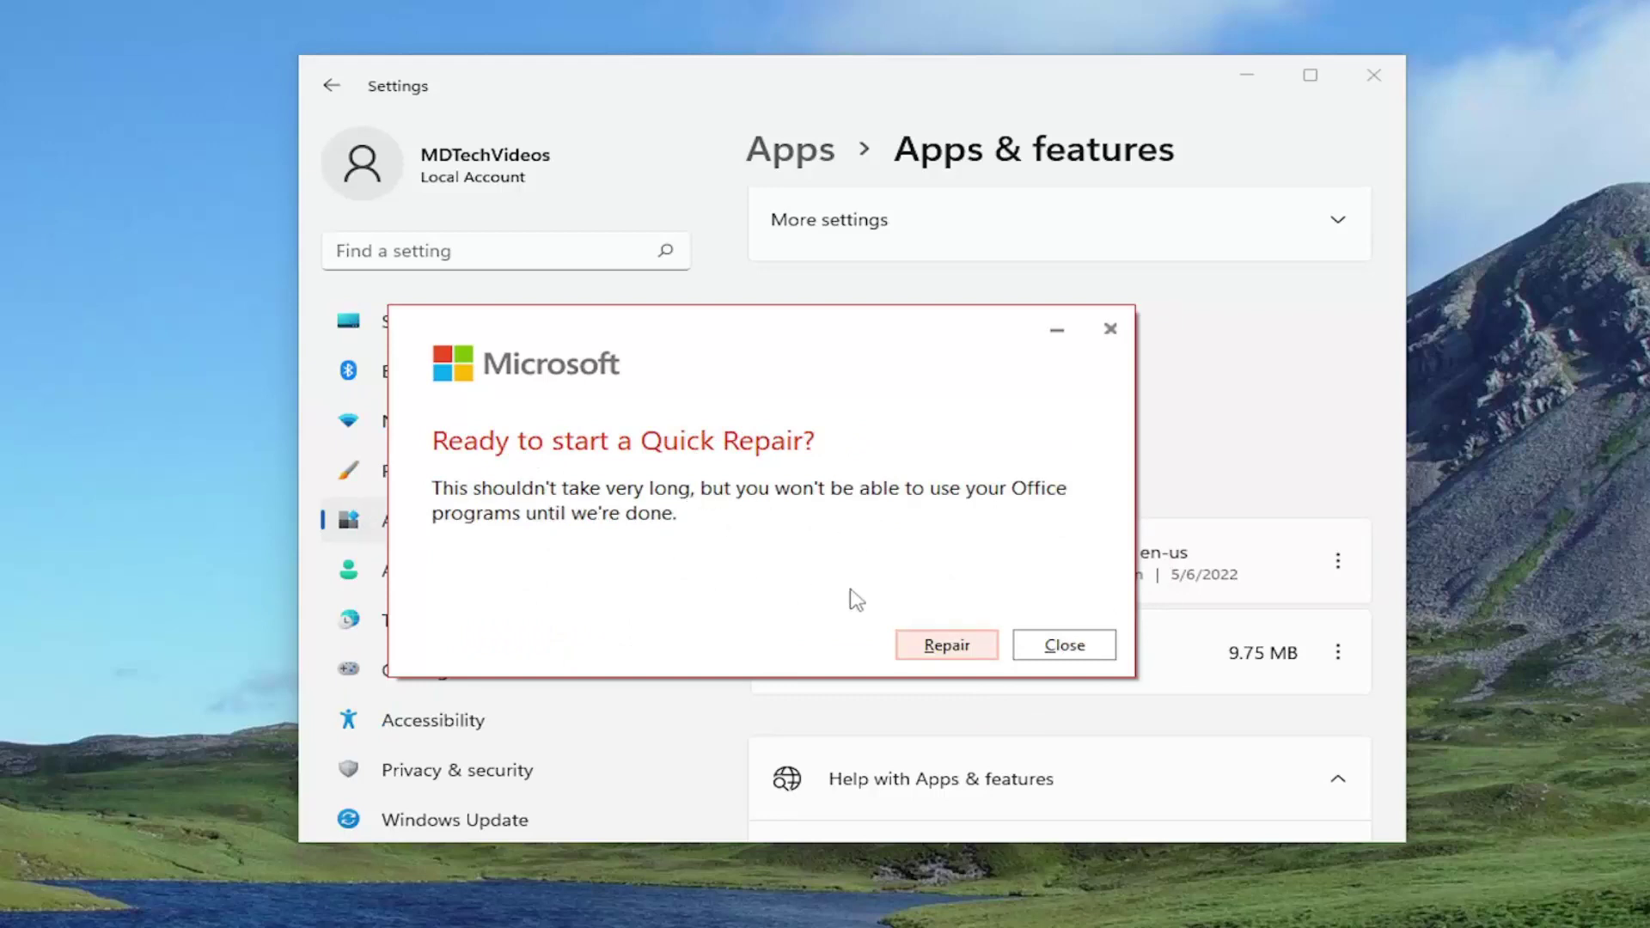
{"action": "left_click", "coordinate": [954, 645]}
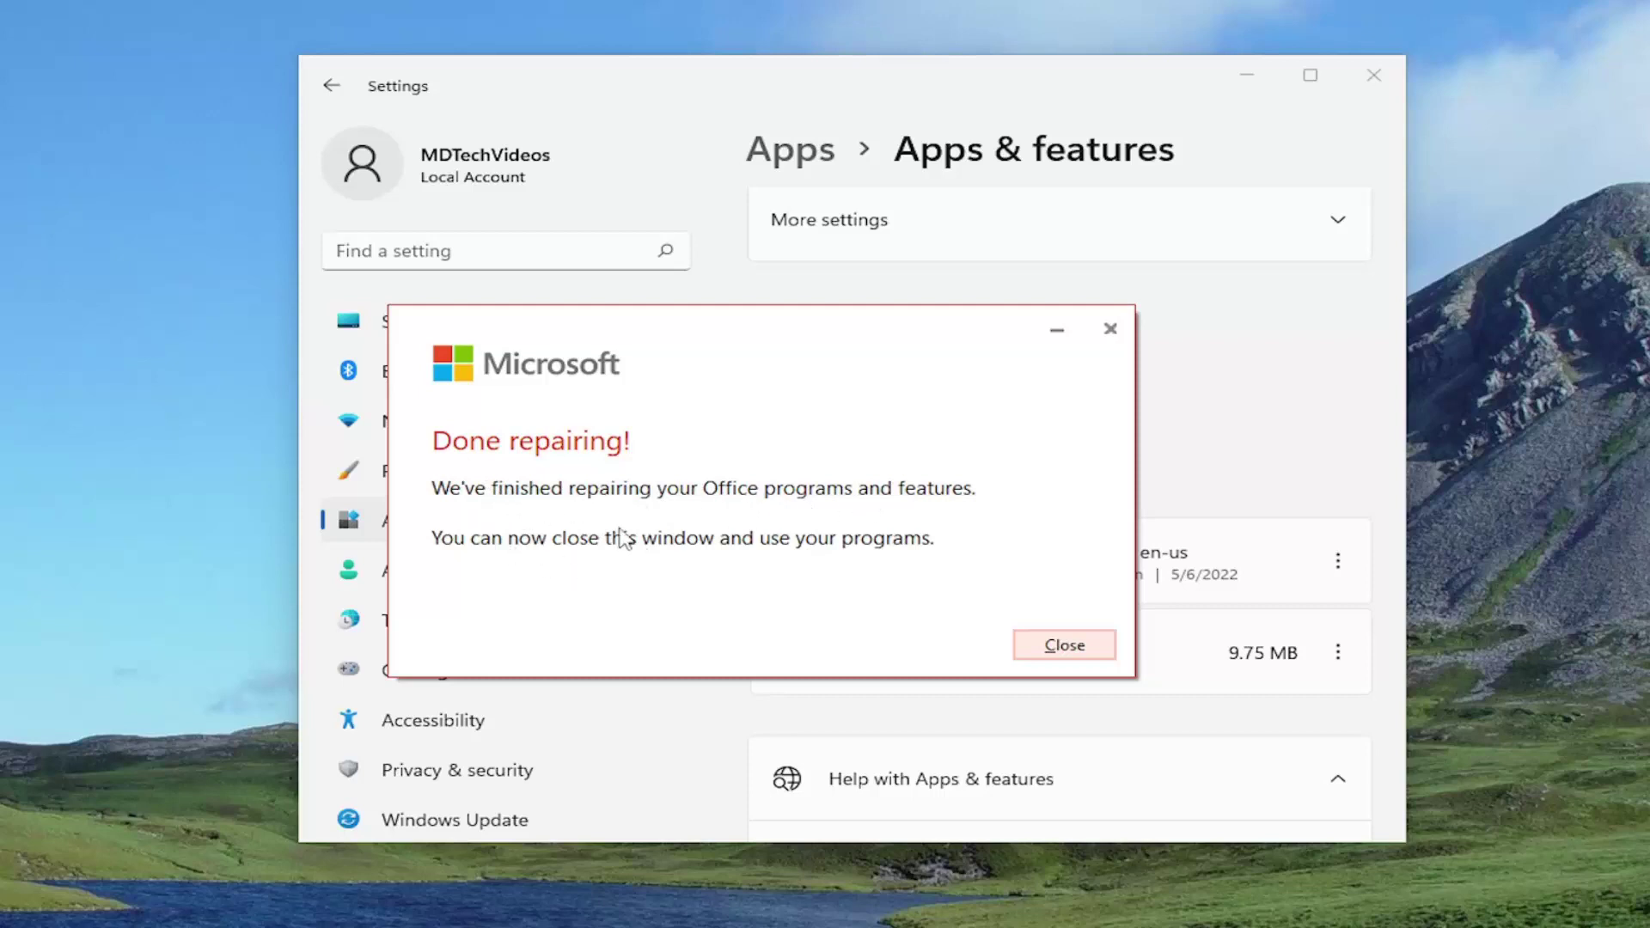
Close the Quick Repair notice, choose Modify for Office again and approve the UAC prompt
{"action": "left_click", "coordinate": [1063, 646]}
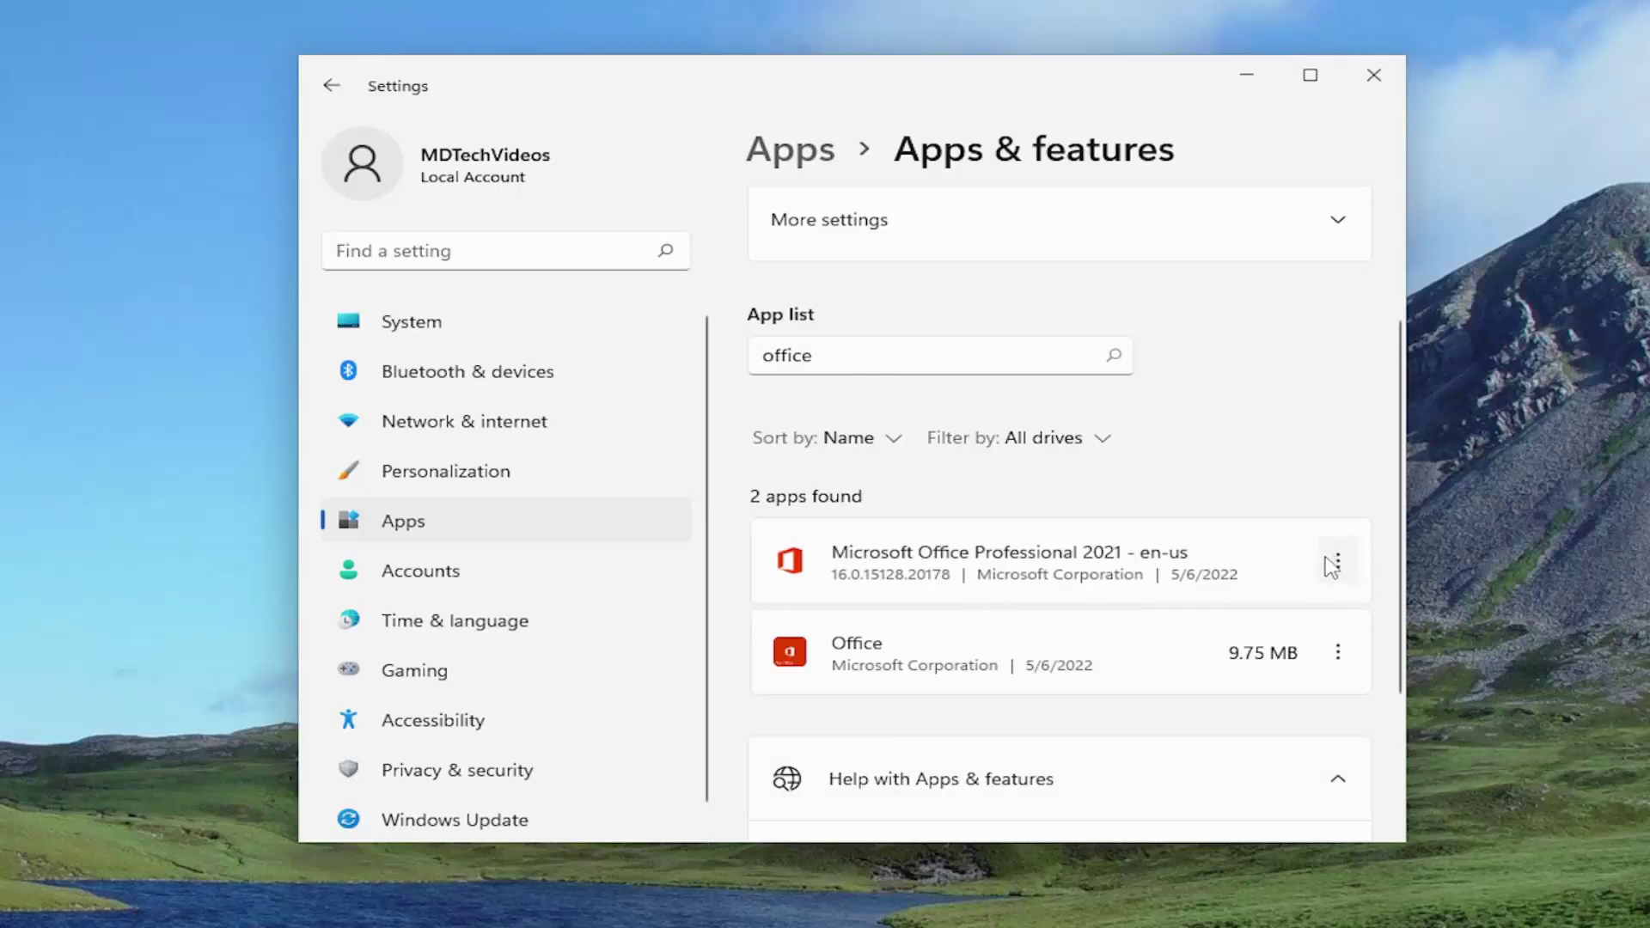
{"action": "left_click", "coordinate": [1339, 564]}
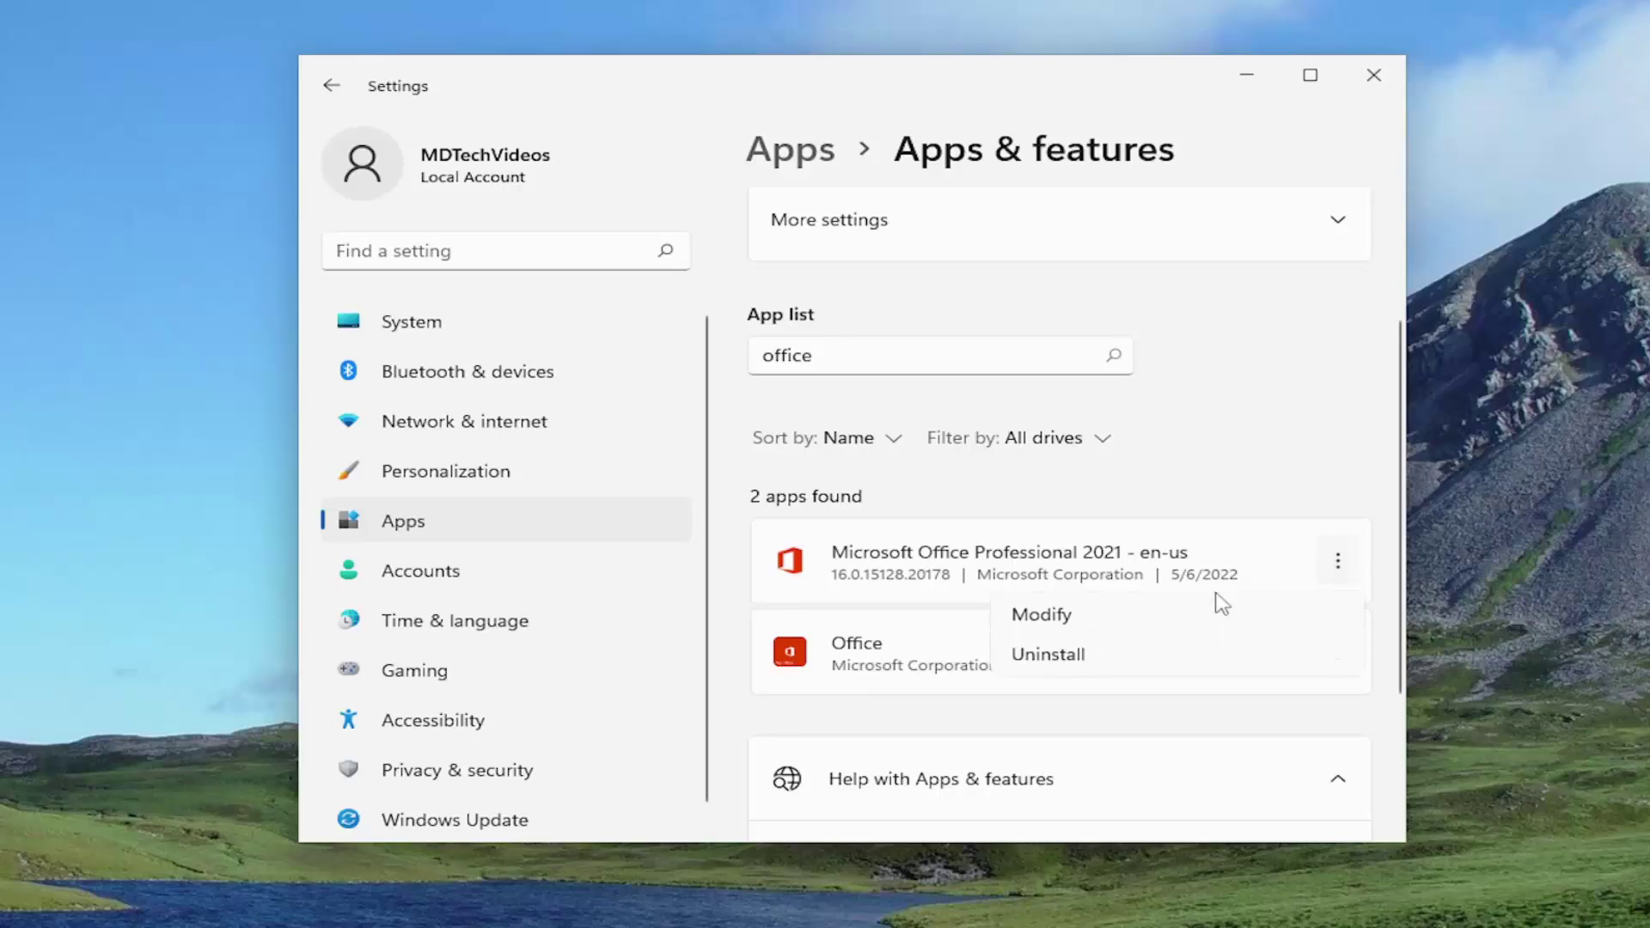
{"action": "left_click", "coordinate": [1051, 617]}
{"action": "left_click", "coordinate": [616, 712]}
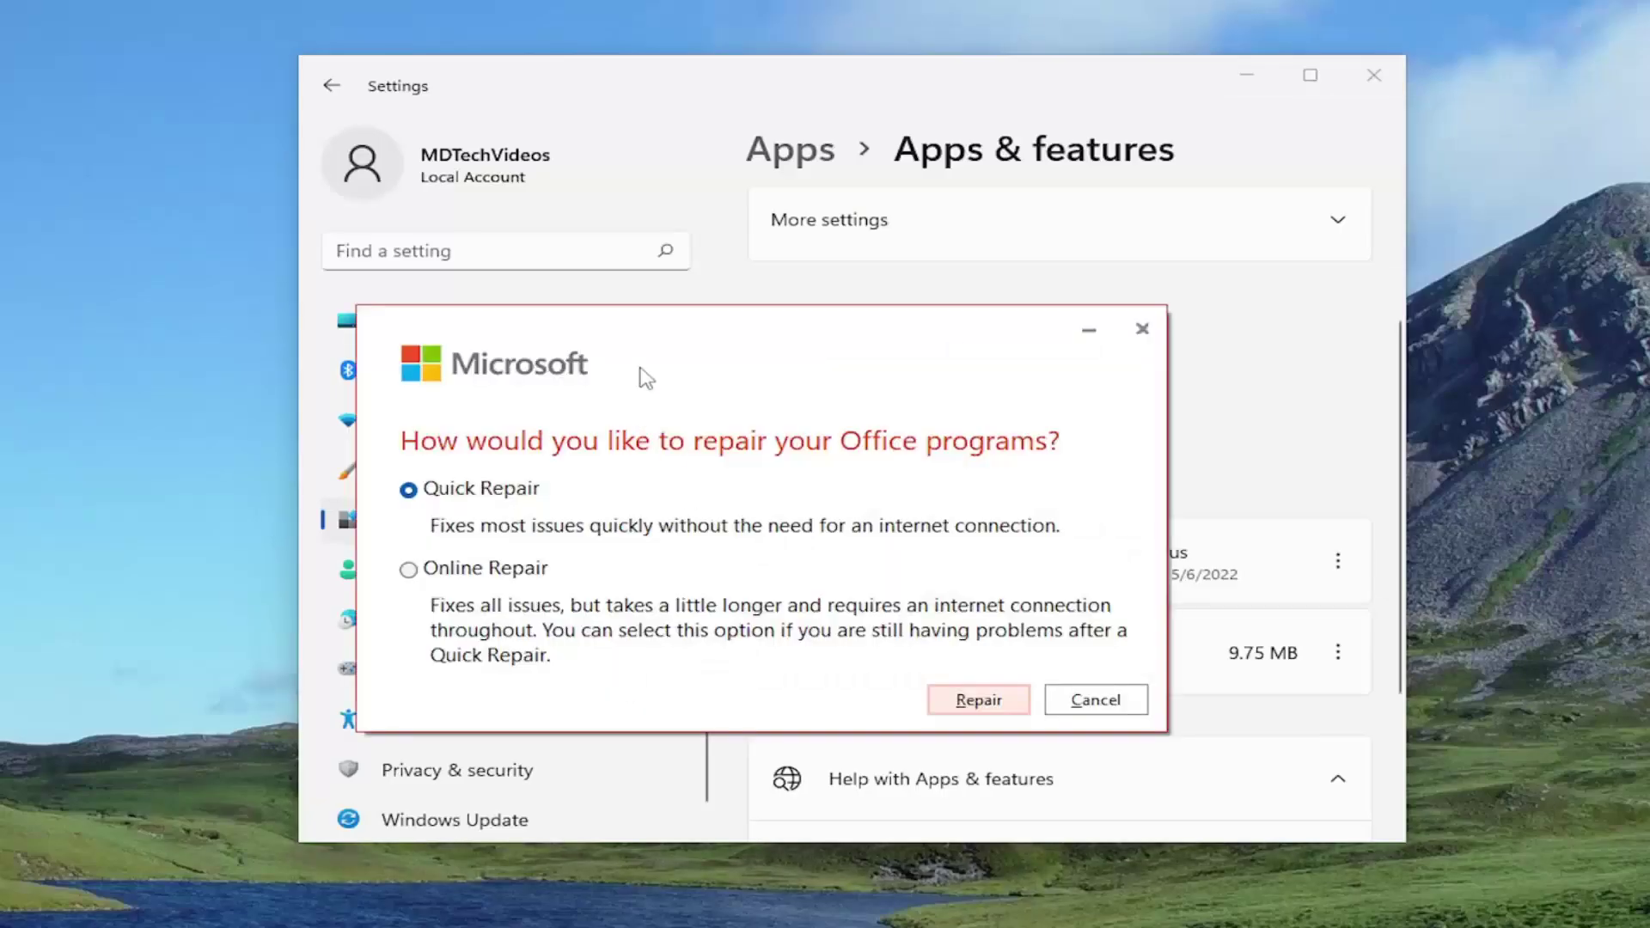
Select Online Repair and proceed to its start confirmation
{"action": "left_click", "coordinate": [458, 570]}
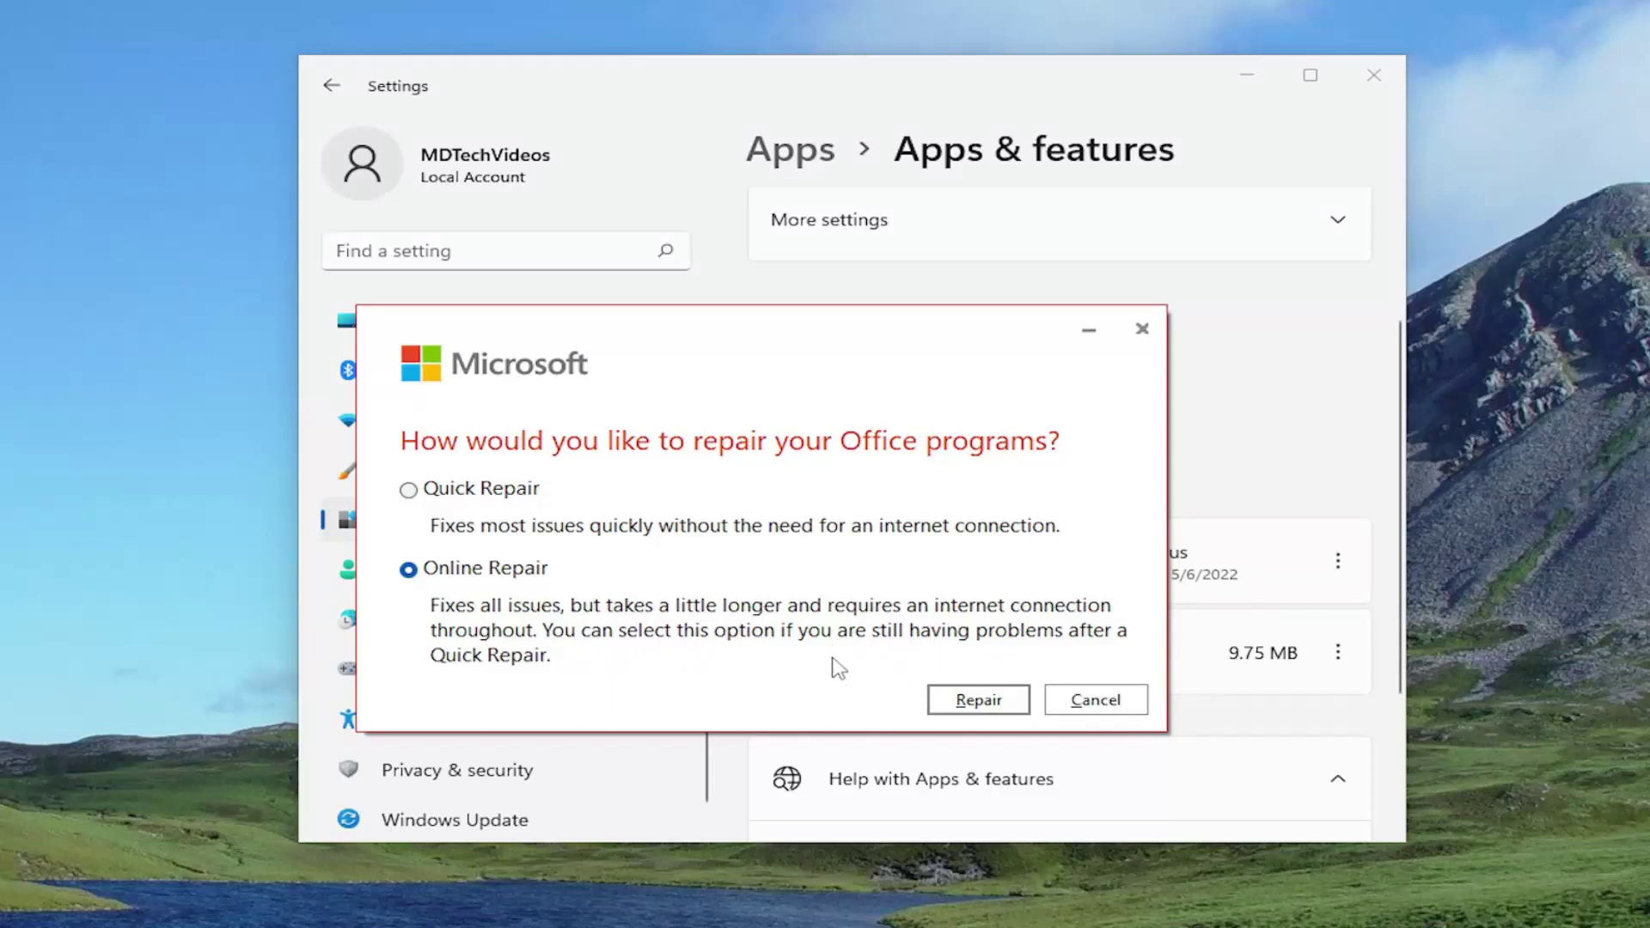
{"action": "left_click", "coordinate": [988, 707]}
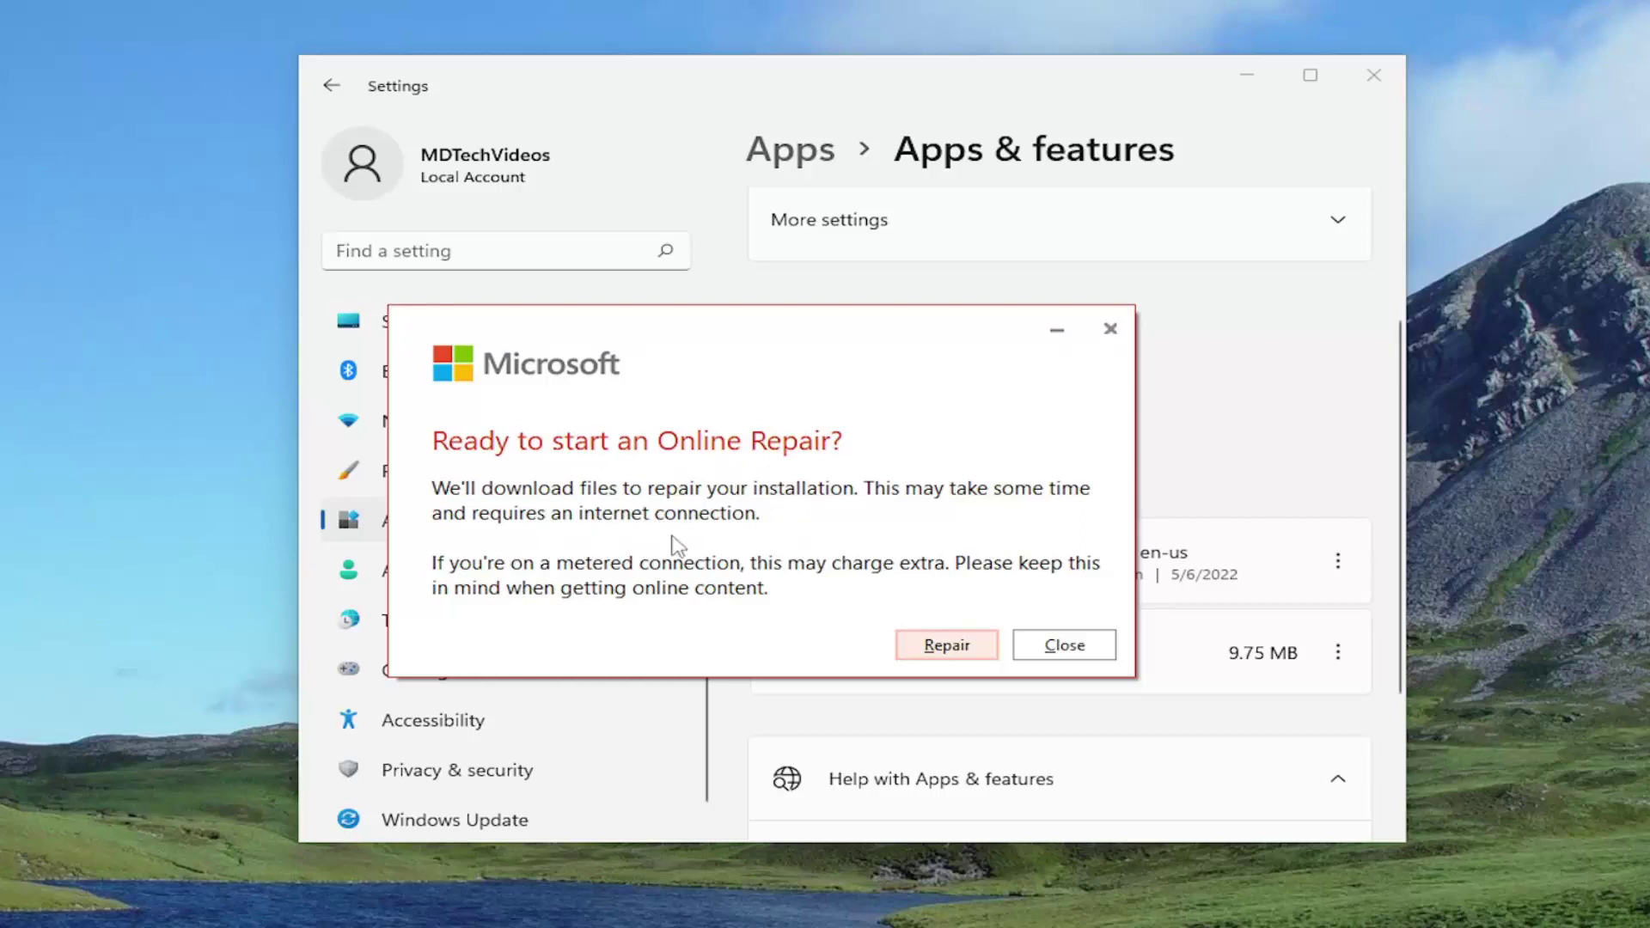
Start the Online Repair and let it run until Office reports it is installed
{"action": "left_click", "coordinate": [948, 648]}
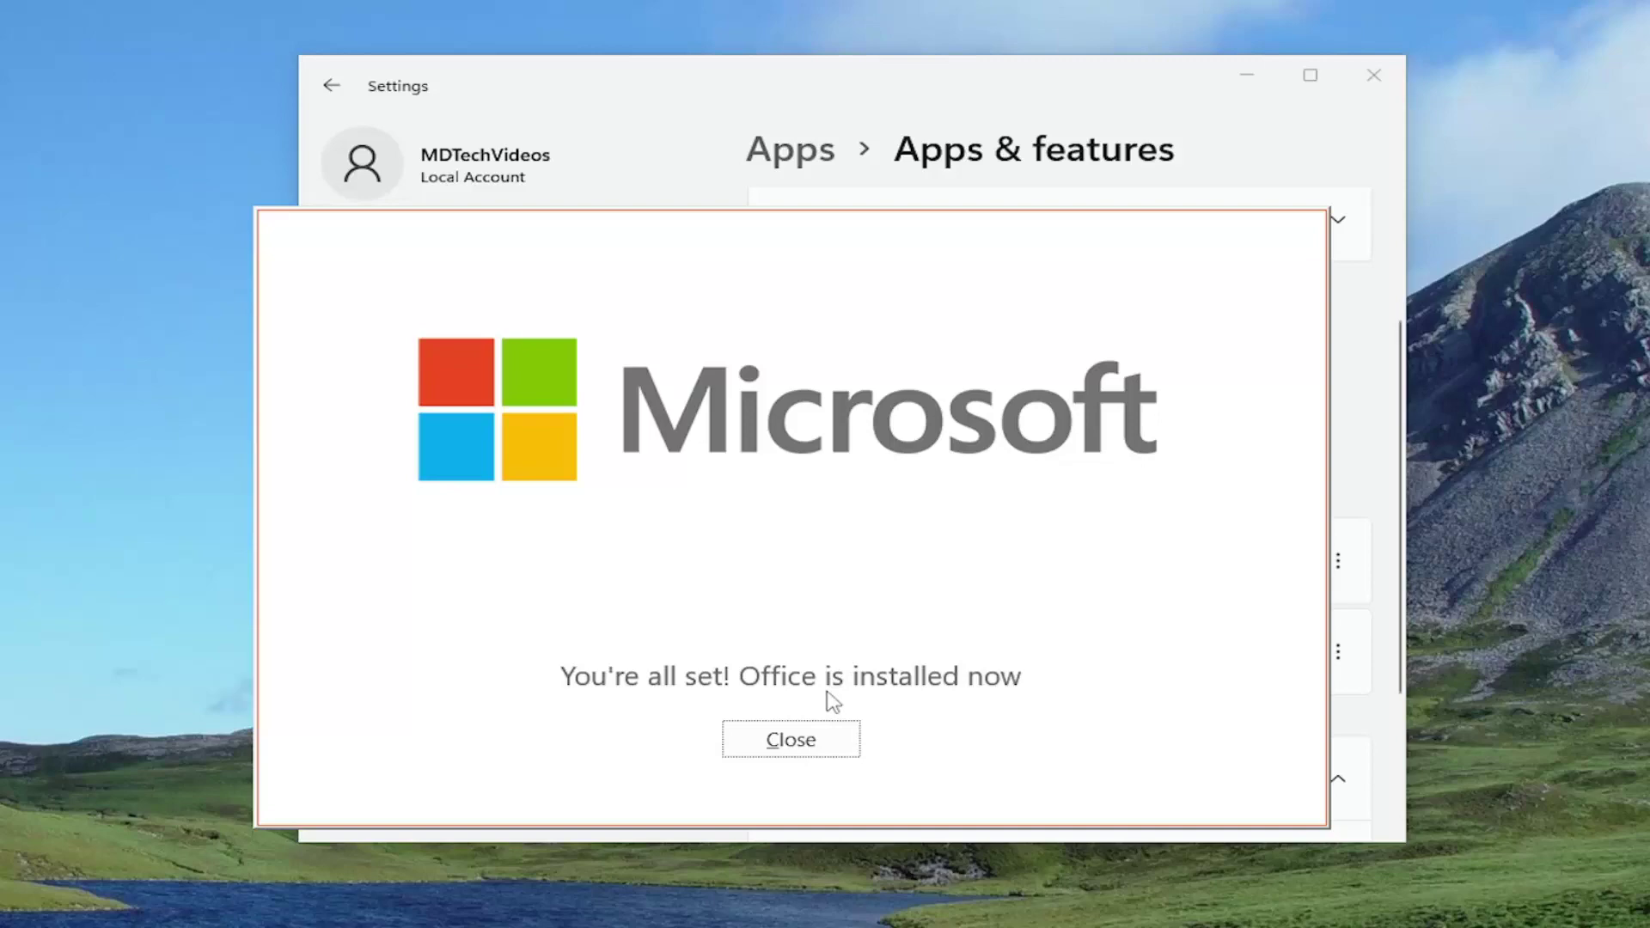
Close the Office installed notice and restart Windows from the Start button's power options
{"action": "left_click", "coordinate": [801, 744]}
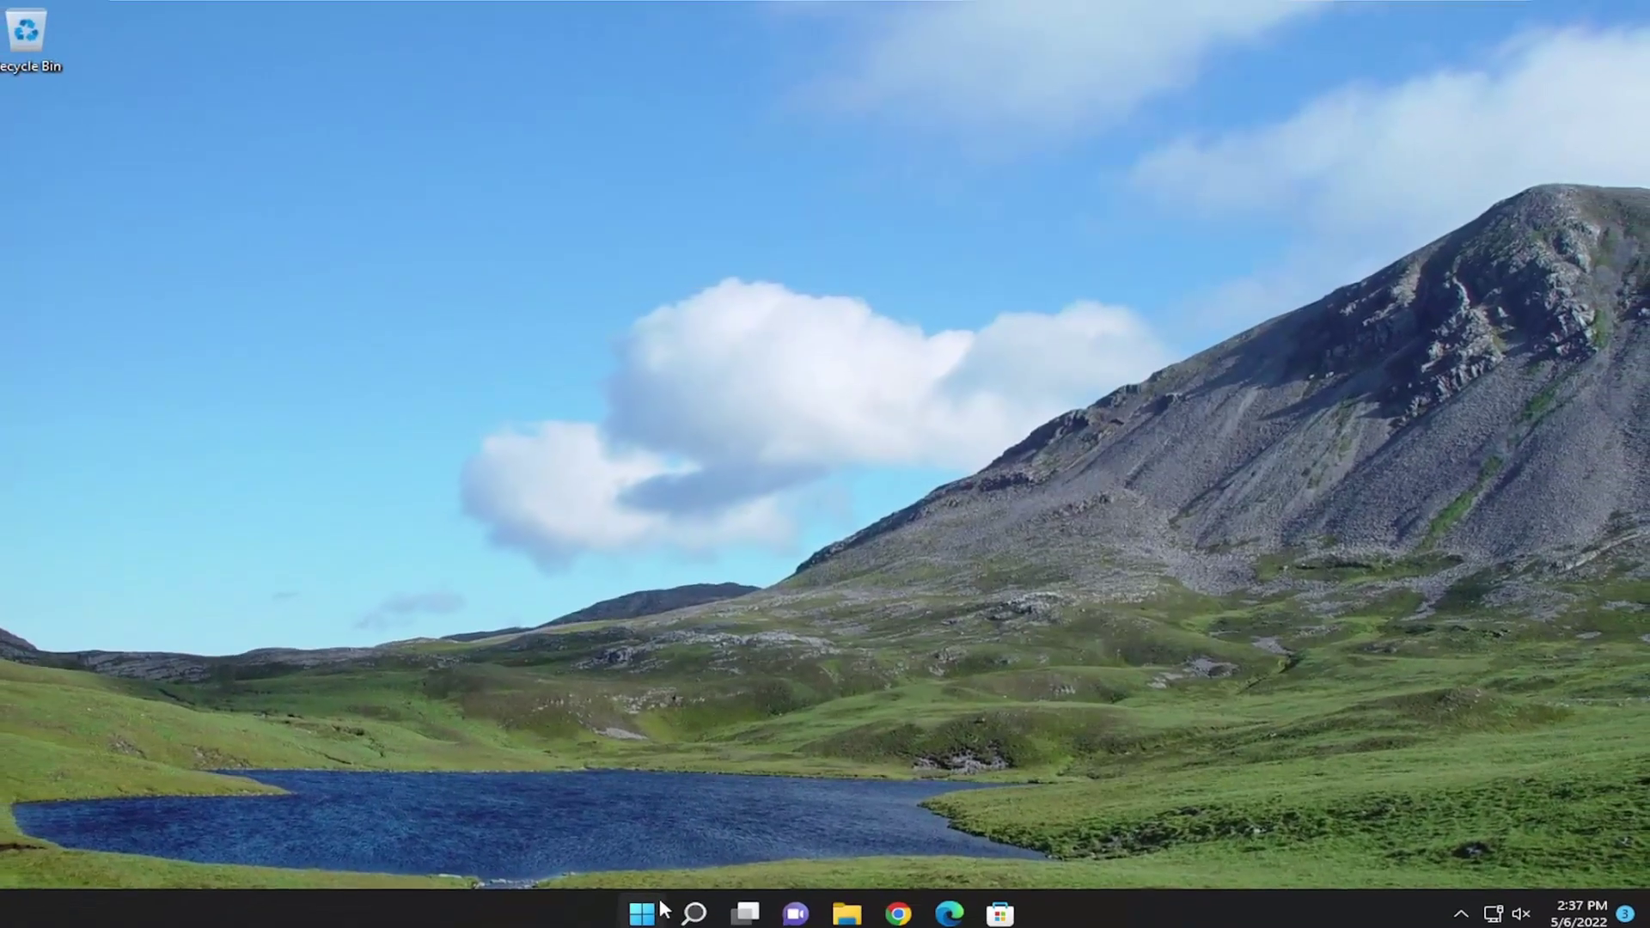
{"action": "right_click", "coordinate": [651, 901]}
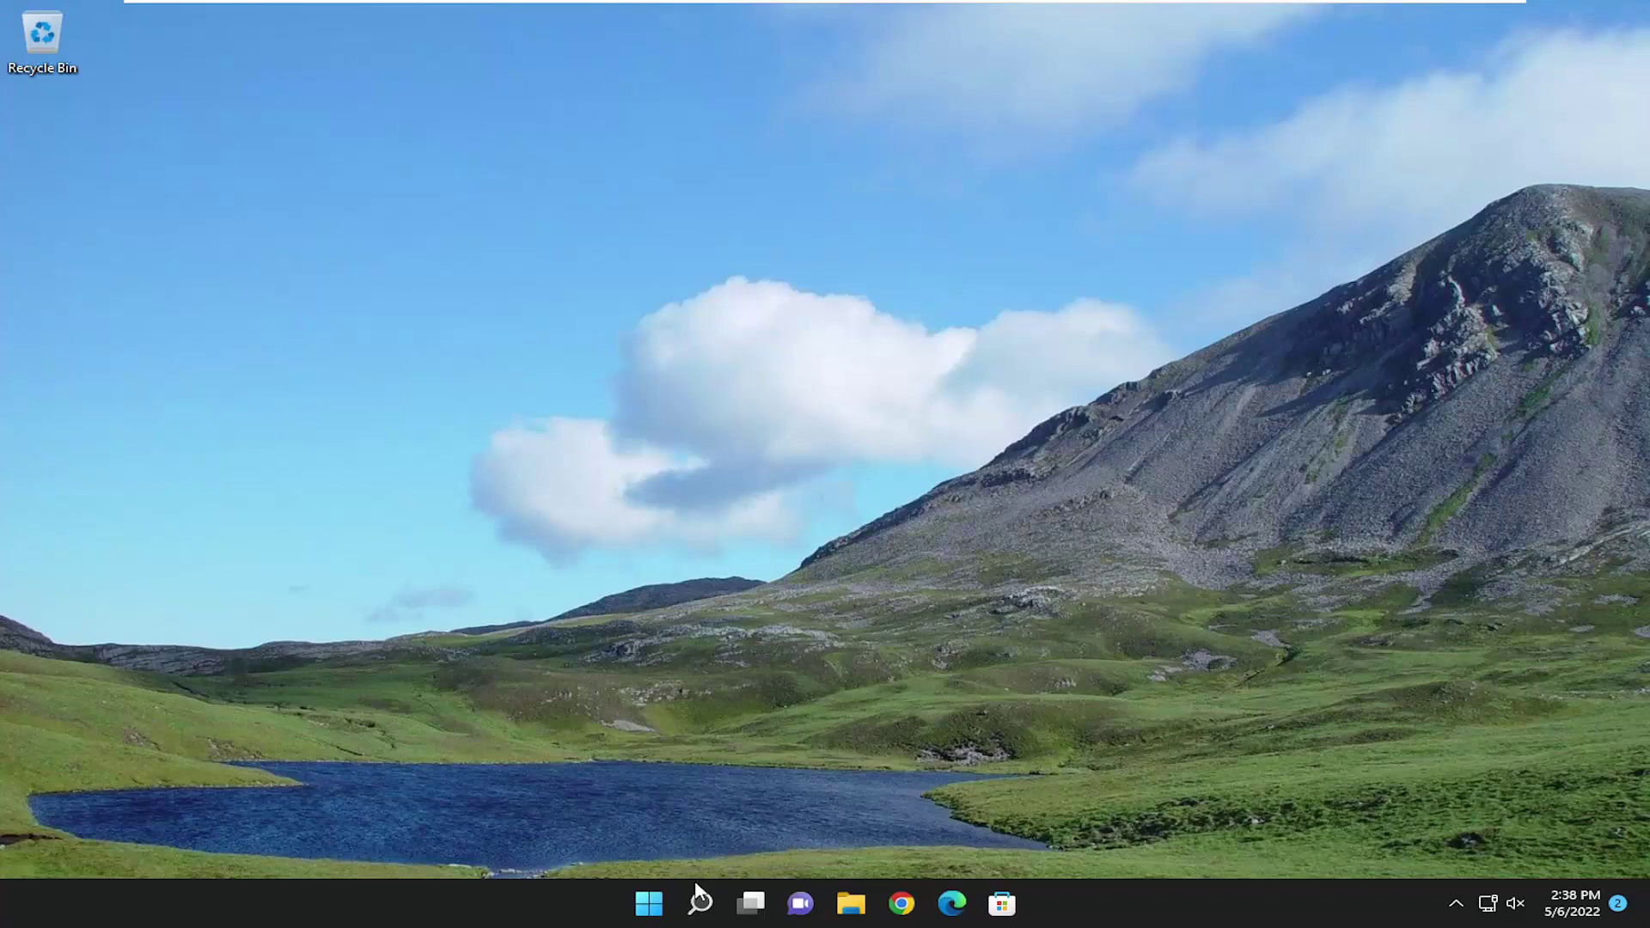
Search for 'outlook', correcting mistyped letters, and launch Outlook from the results
{"action": "left_click", "coordinate": [700, 903]}
{"action": "type", "text": "oj"}
{"action": "key", "text": "BackSpace"}
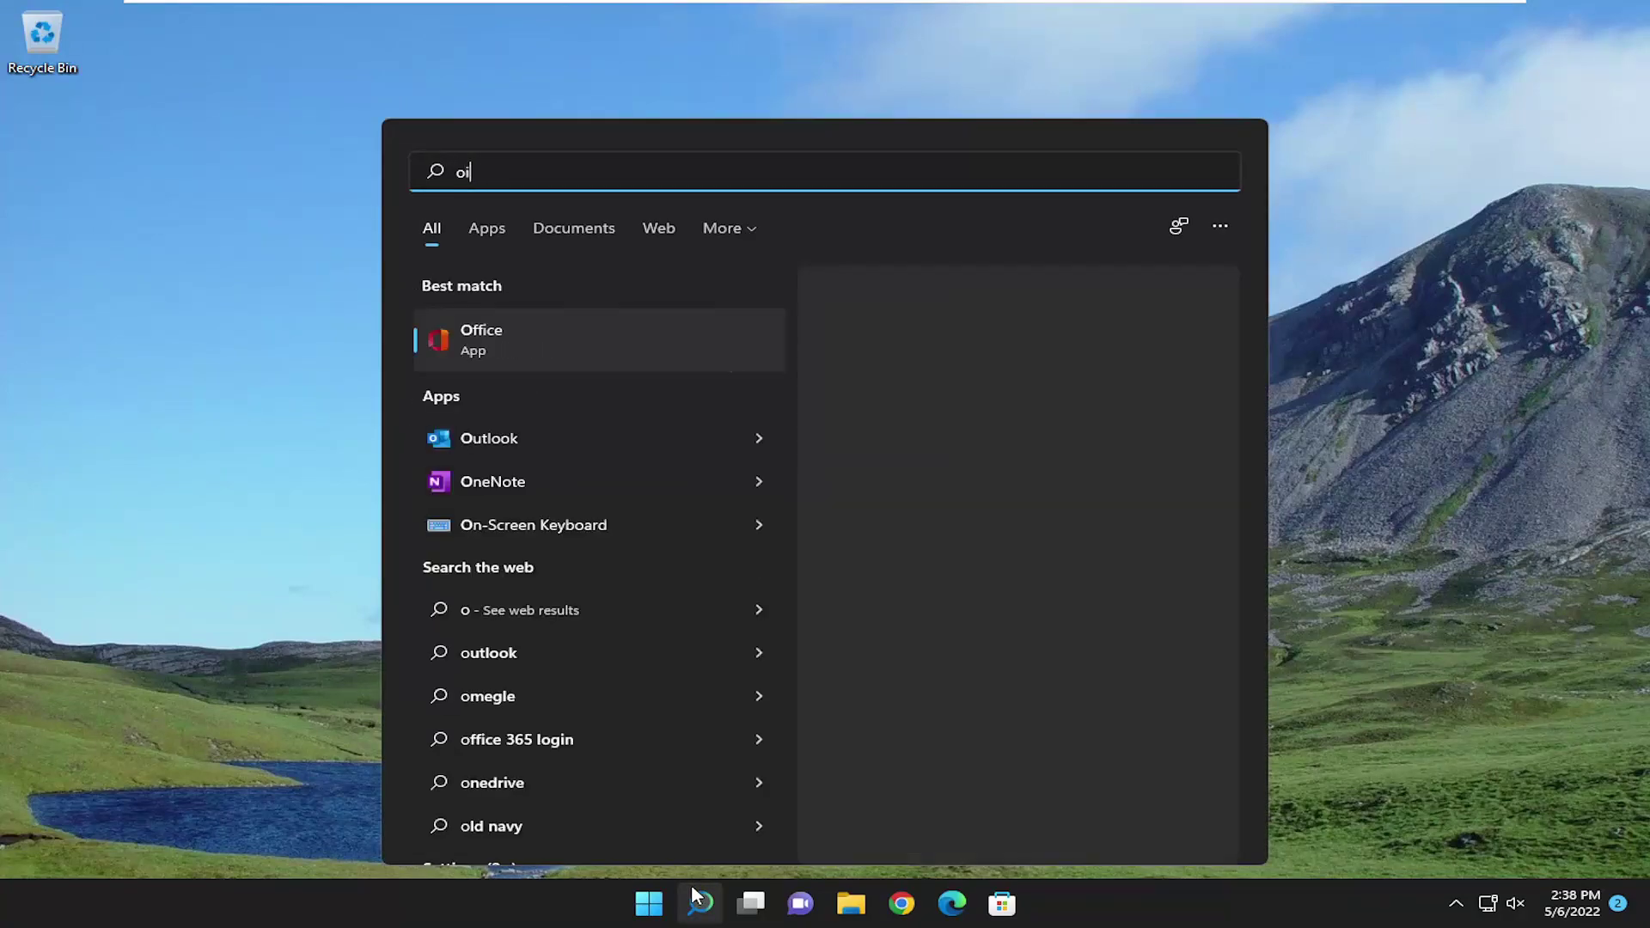
{"action": "type", "text": "i"}
{"action": "key", "text": "BackSpace"}
{"action": "type", "text": "utlook"}
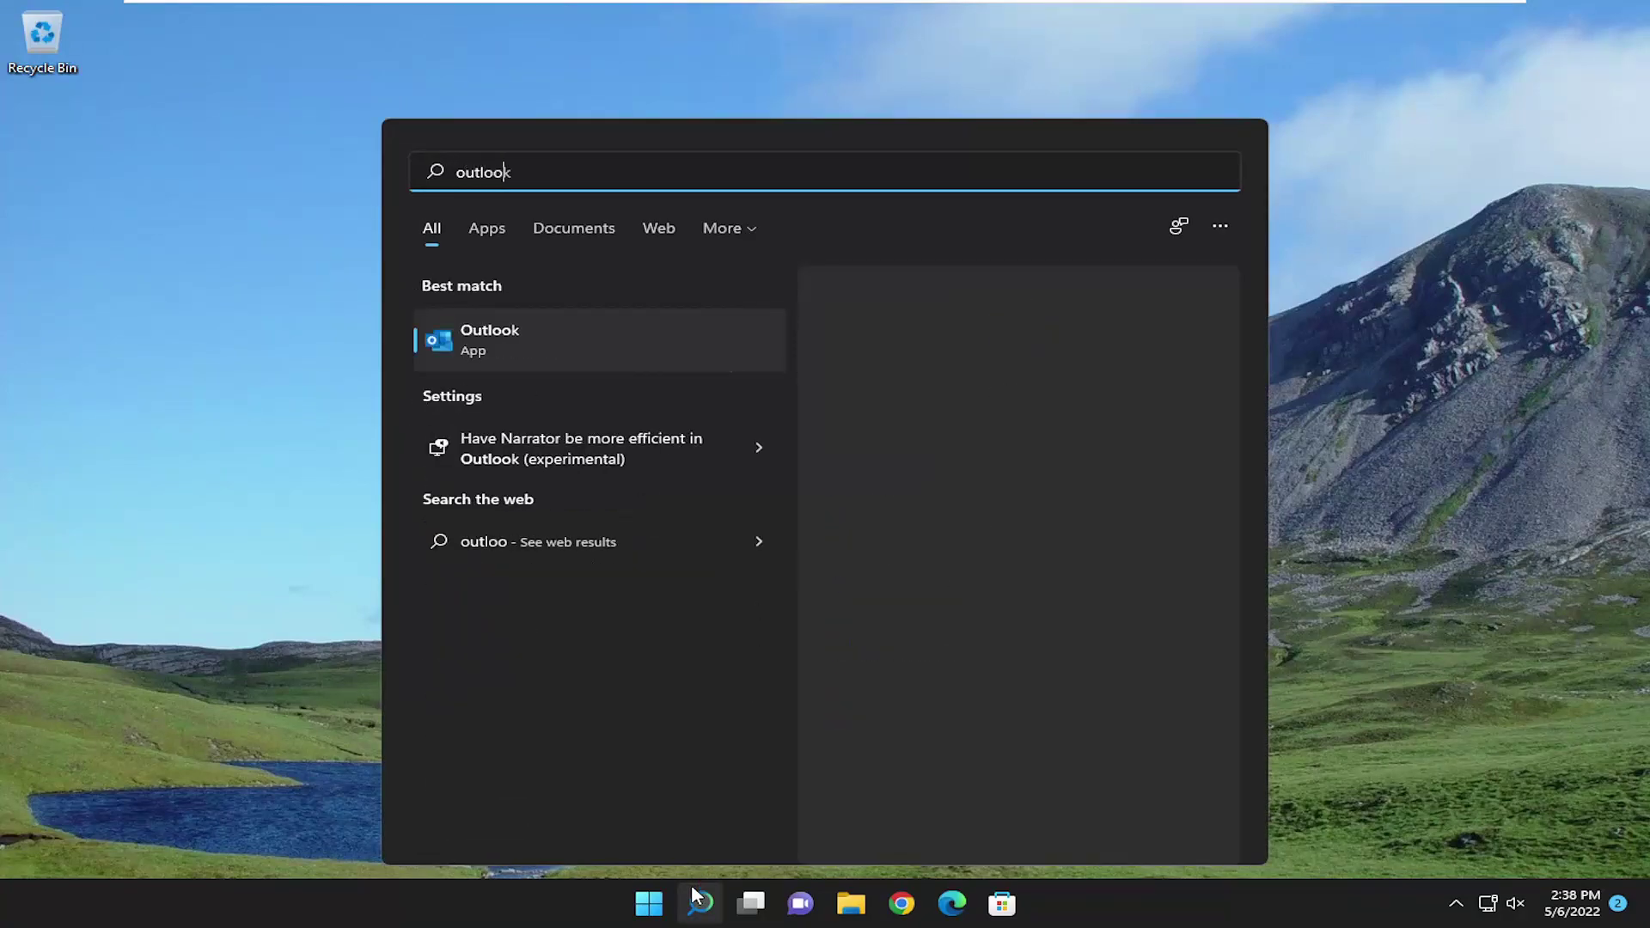
{"action": "key", "text": "Return"}
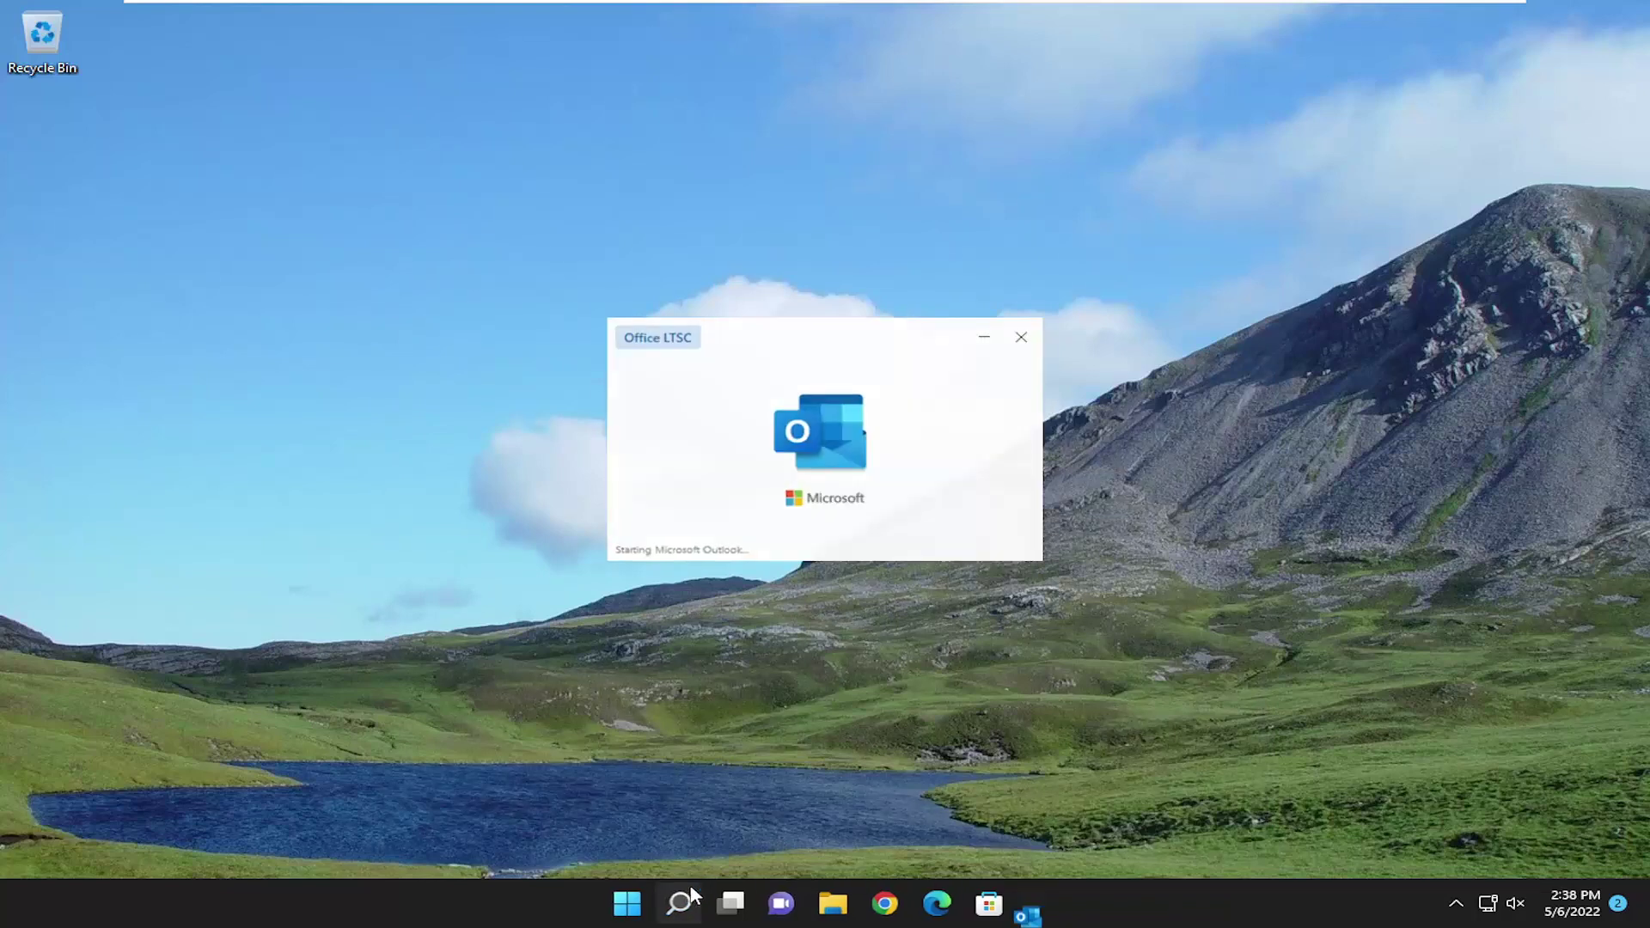